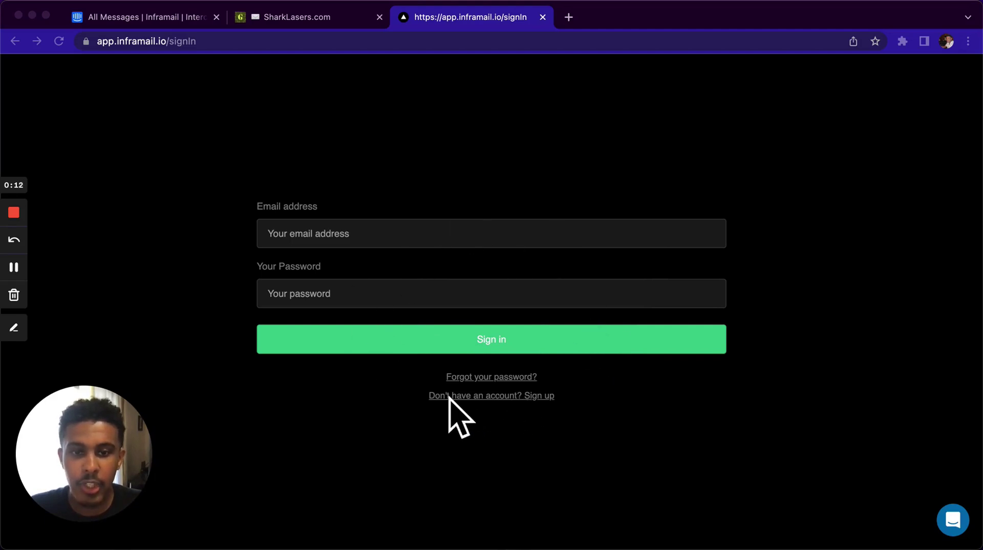
Sign up for a new Inframail account with the user's email address and a password.
left_click(538, 396)
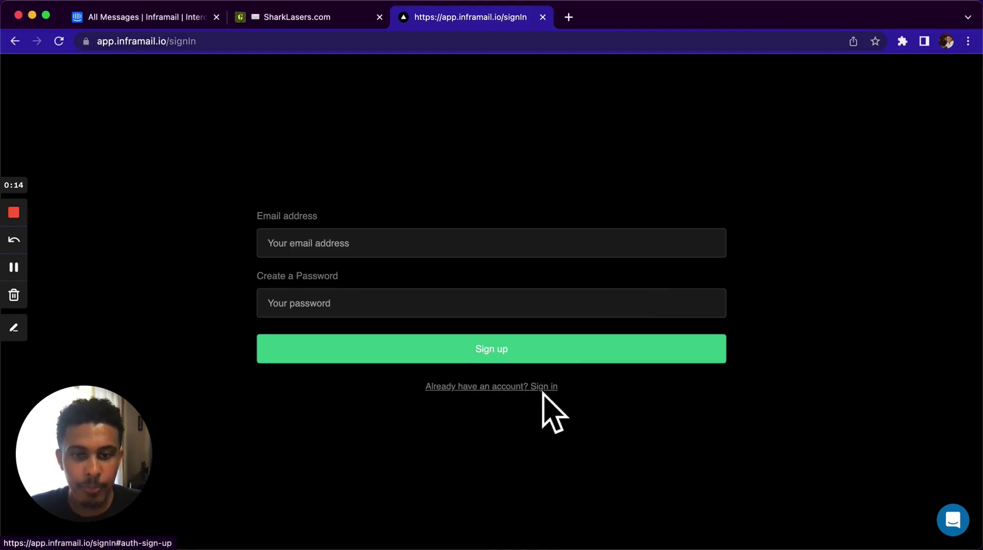
left_click(390, 233)
type("kidous")
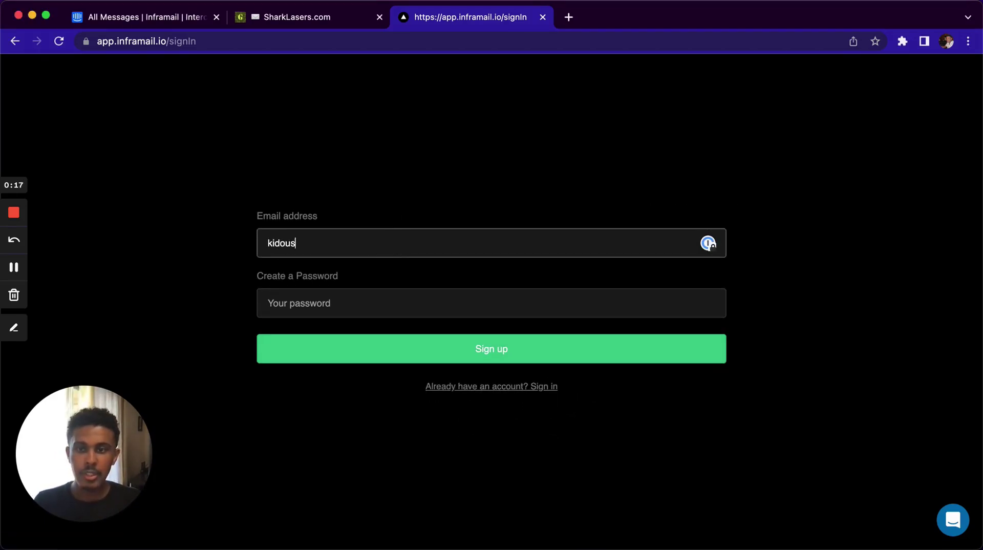
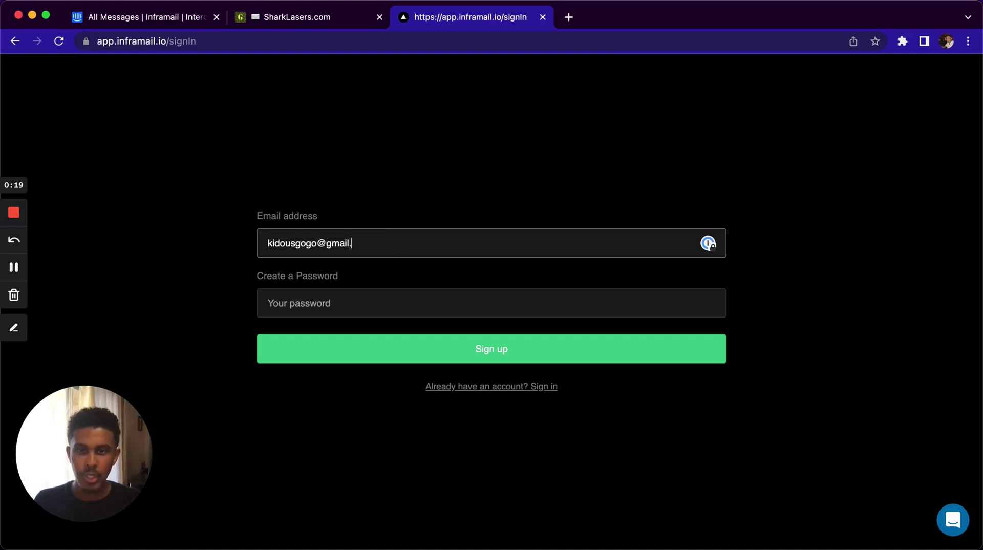
key("Tab")
type("•••••••••••")
left_click(507, 358)
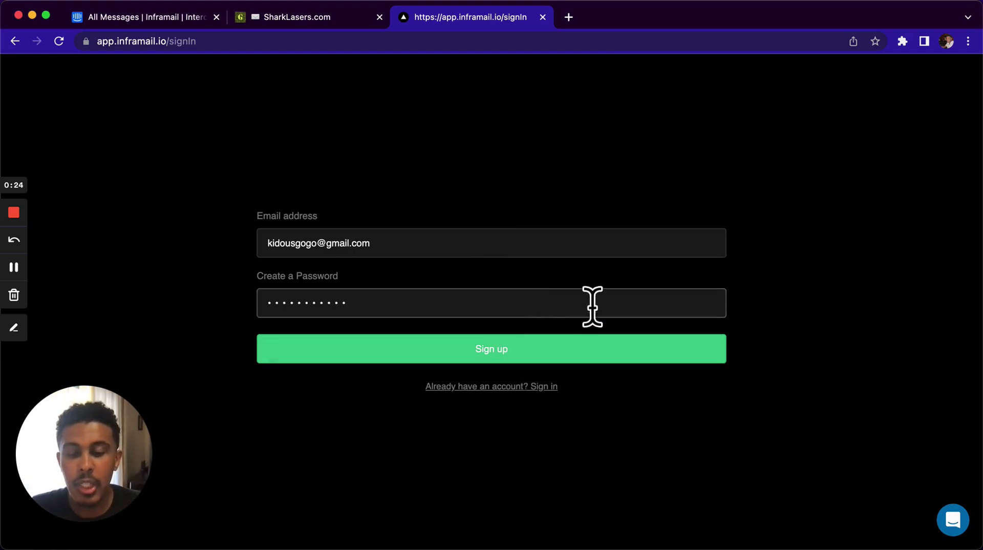
left_click_drag(431, 404, 556, 412)
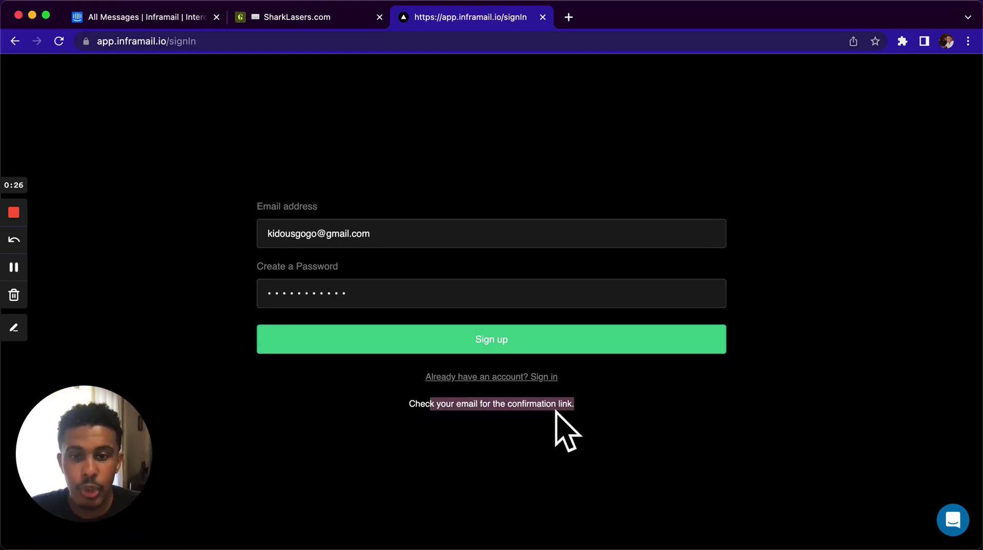
left_click(450, 401)
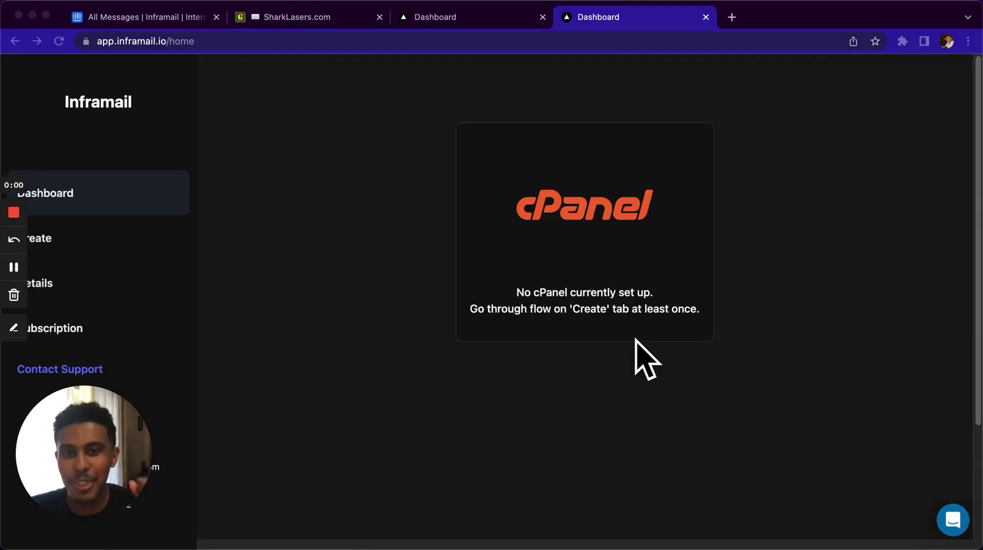
Open the Subscription page to view the $99/mo UNLIMITED plan.
left_click(121, 330)
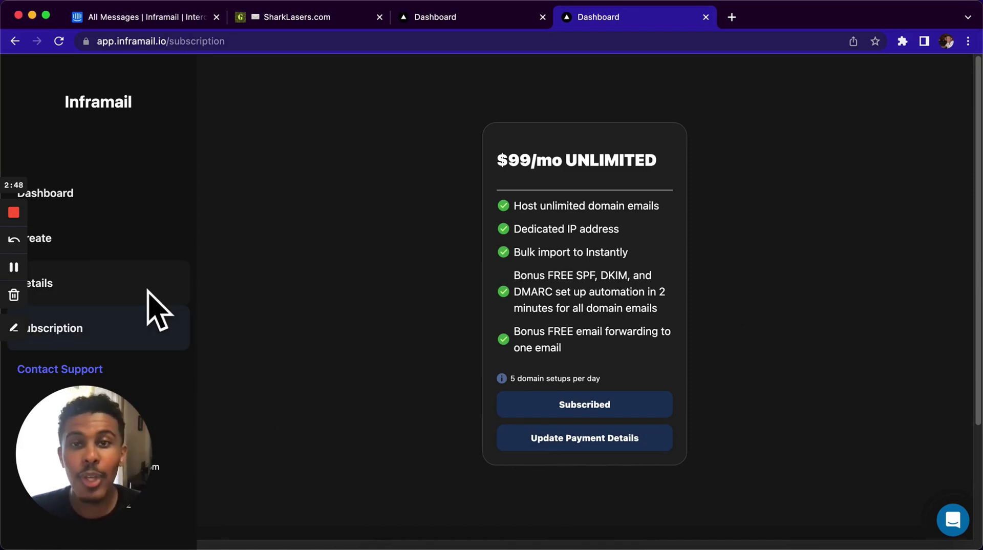
Fill the Details form with the full name, a suggested postal address and phone number, and submit.
left_click(103, 285)
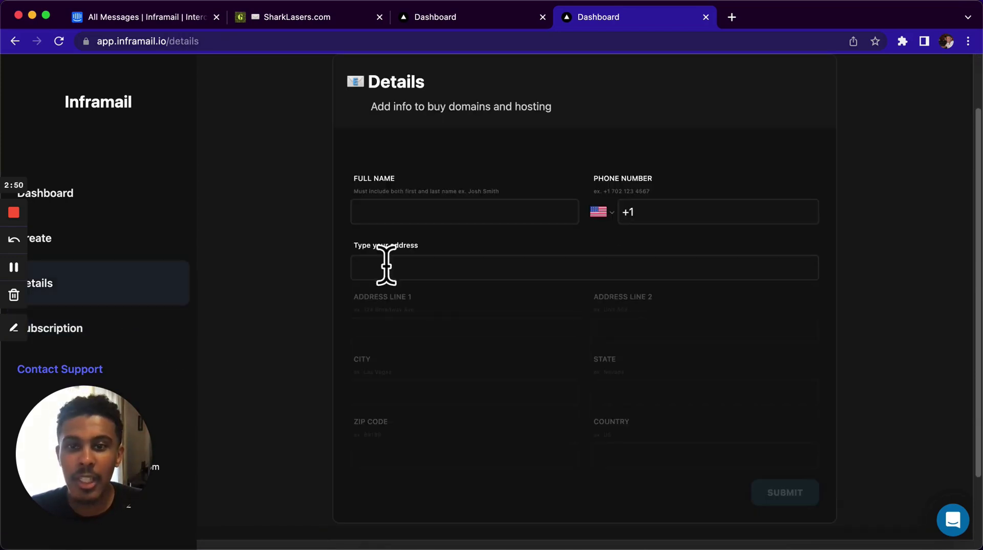
left_click(469, 210)
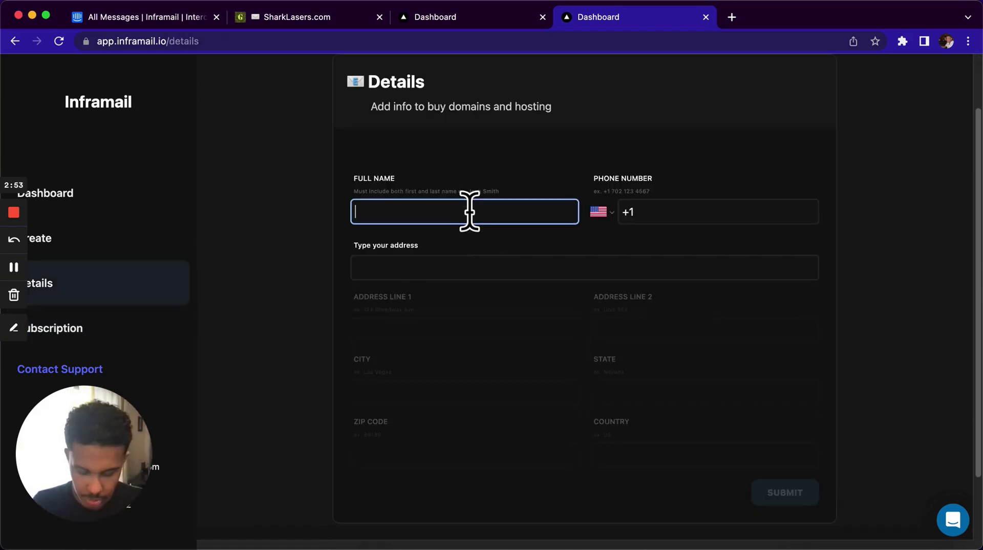
left_click(439, 270)
type("123 Broad")
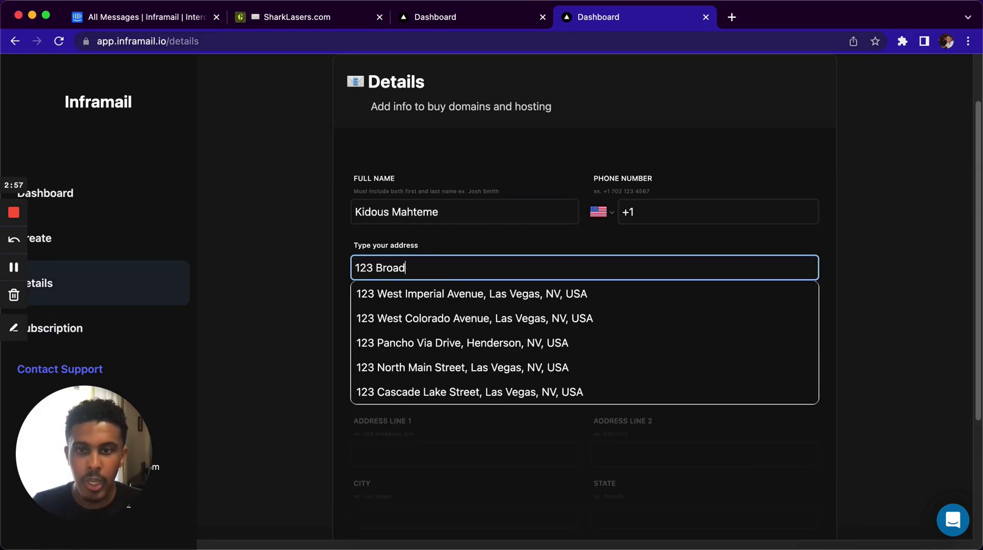
left_click(464, 294)
left_click(691, 208)
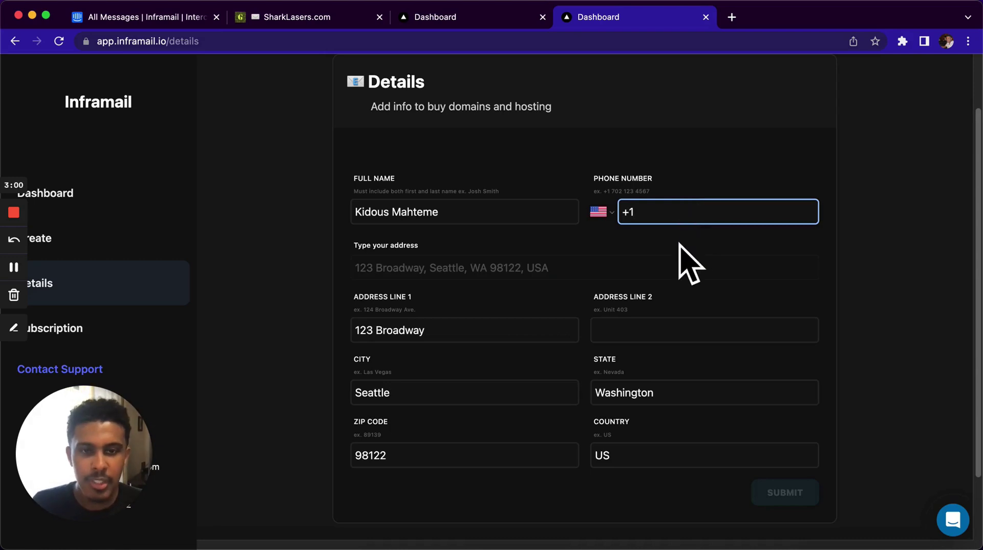
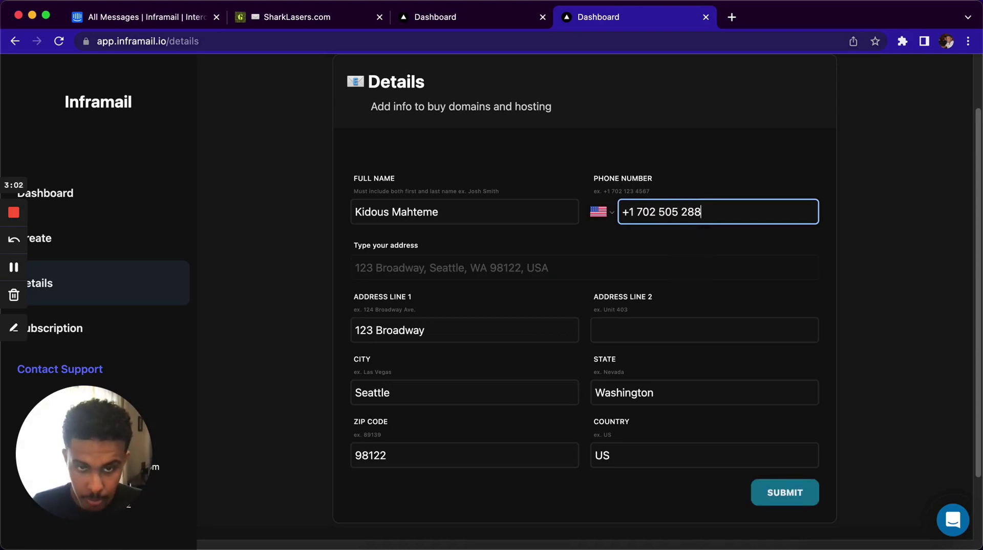
left_click(797, 499)
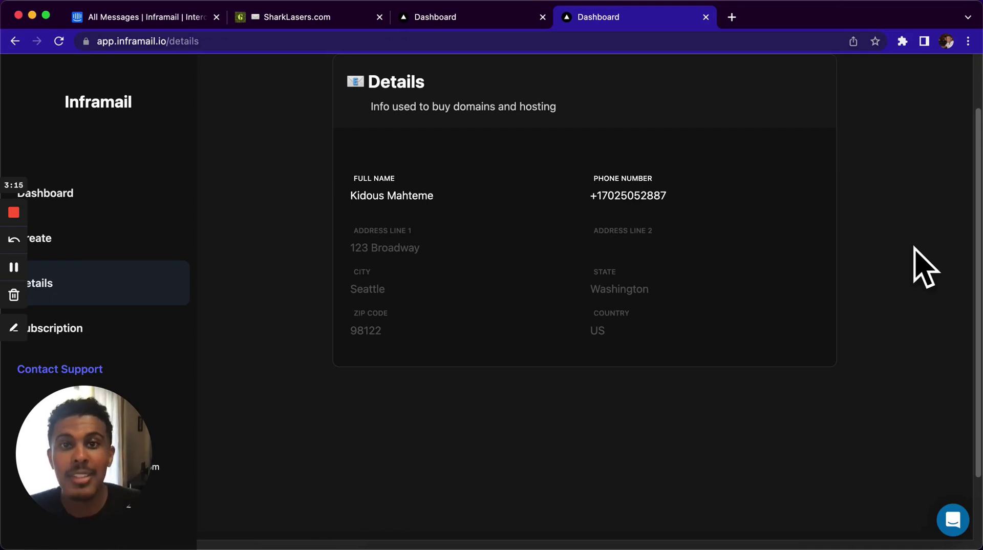
List five .com domains on the Create page, adding a fifth row for gagfkhalgkdhglfhas.com.
left_click(114, 195)
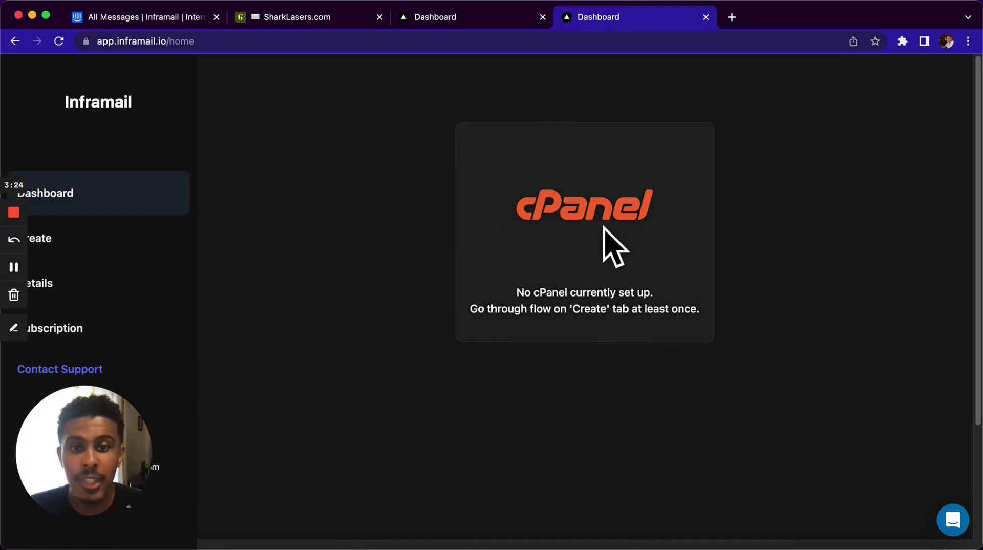
left_click(111, 246)
left_click(506, 244)
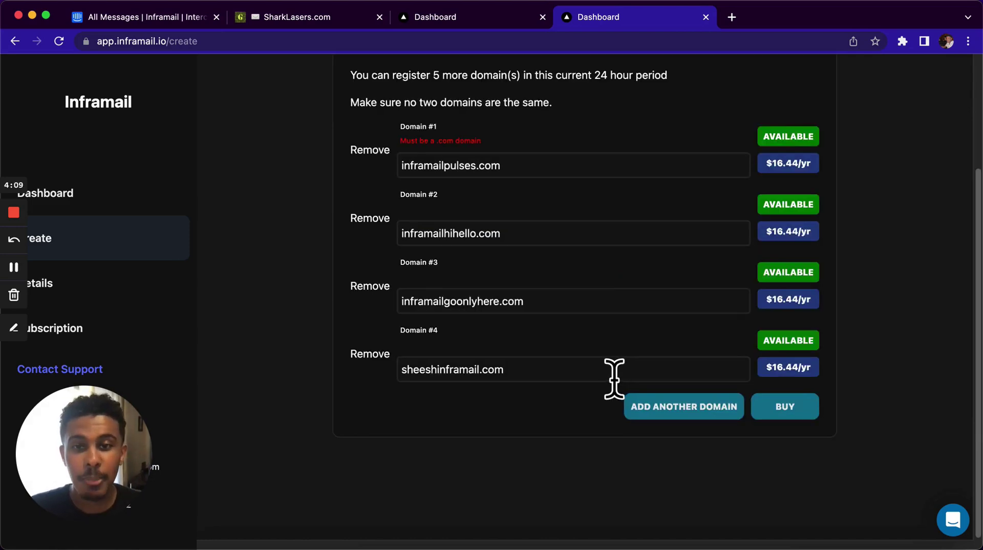
left_click(652, 410)
left_click(526, 437)
type("gagfkhalgkdhglfhas.com")
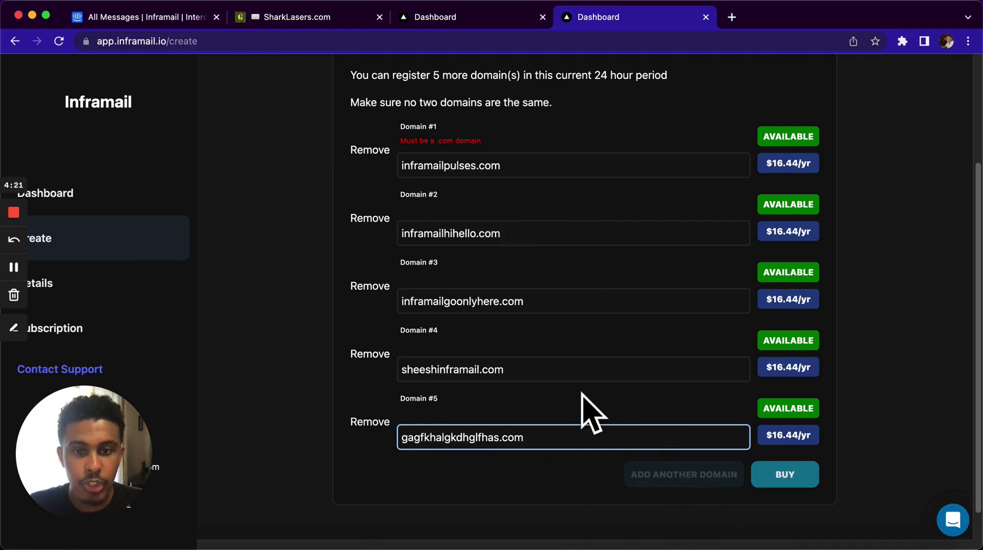
double_click(807, 439)
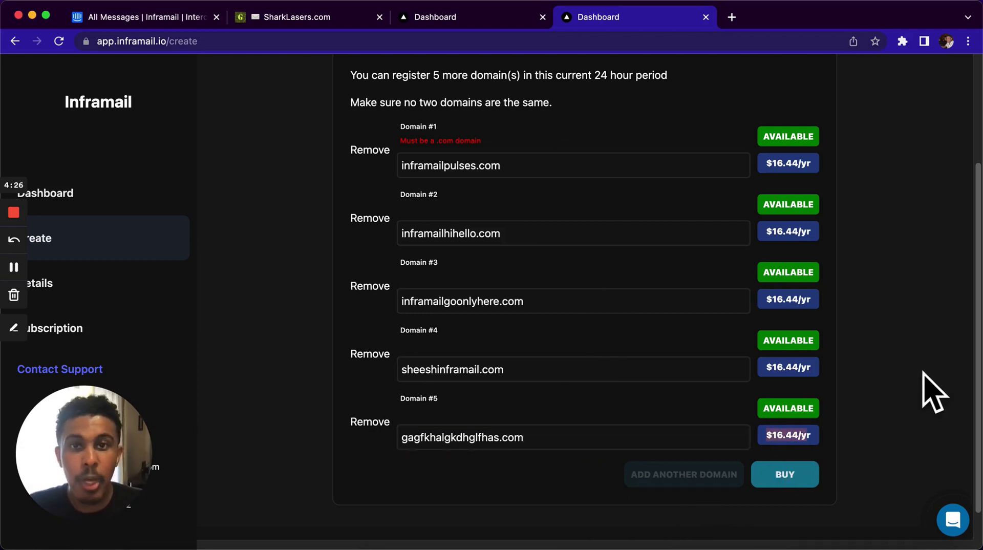
Buy the five listed domains.
left_click(797, 477)
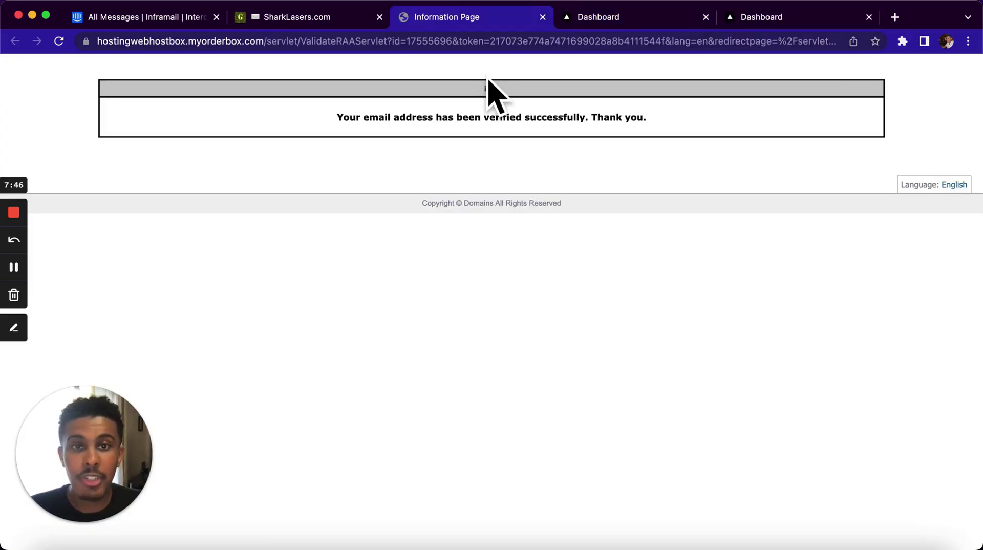
Continue setup and save a cPanel password for the hosting account.
left_click(747, 30)
left_click(585, 494)
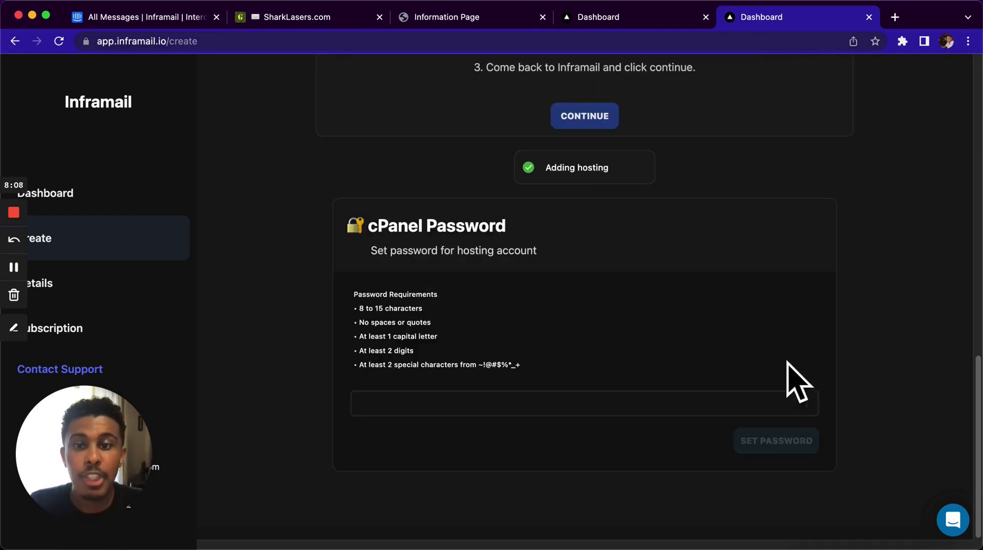
left_click(530, 400)
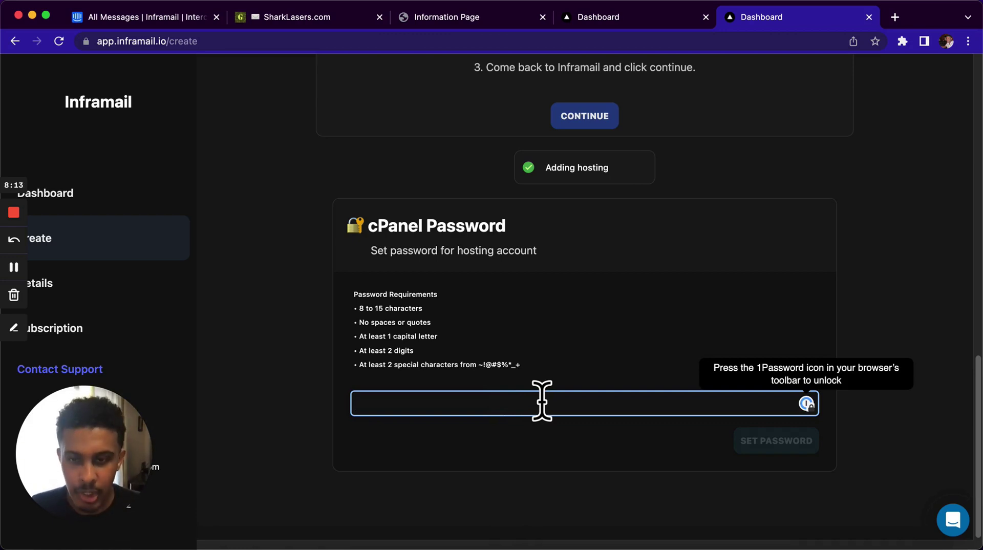
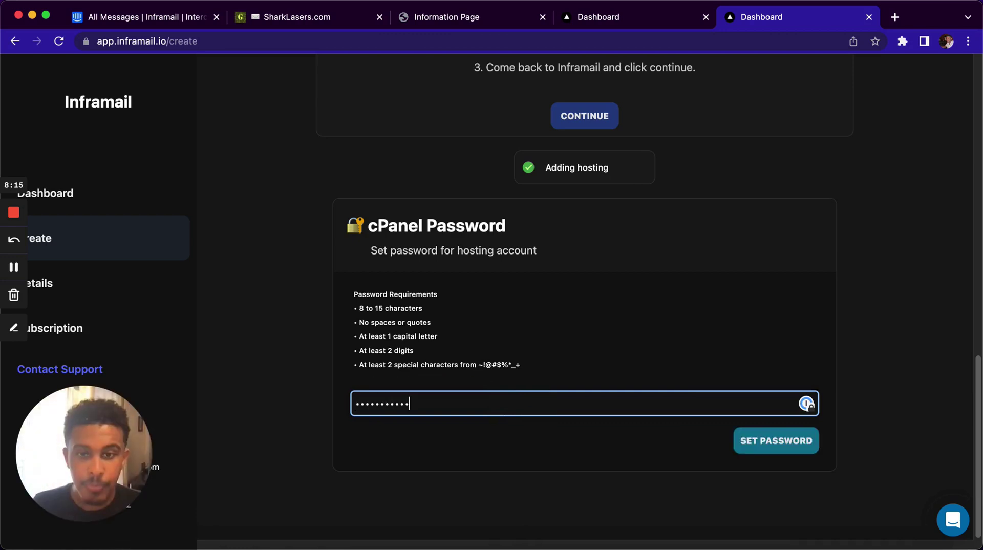
left_click(741, 441)
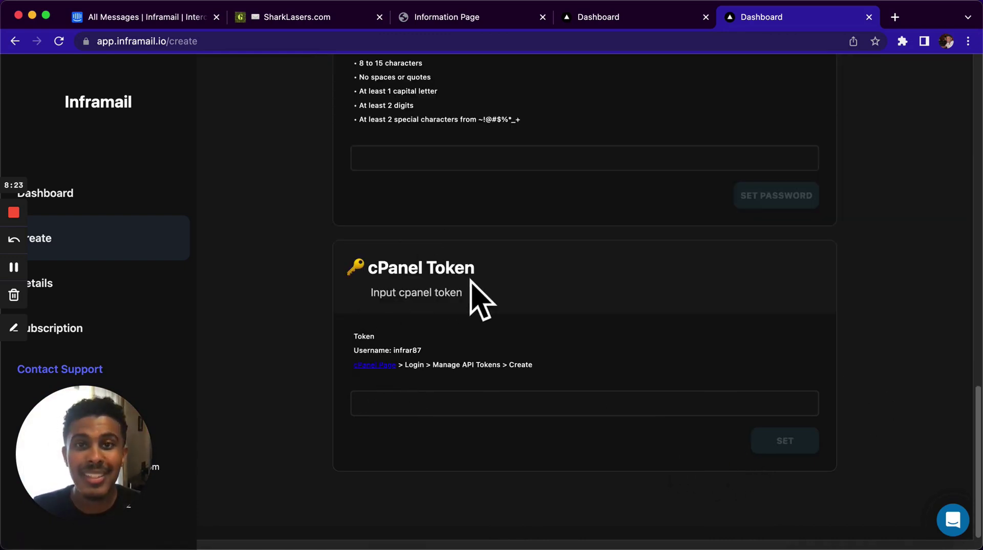
Copy the hosting username from Inframail and log into cPanel with it and the password.
left_click(377, 366)
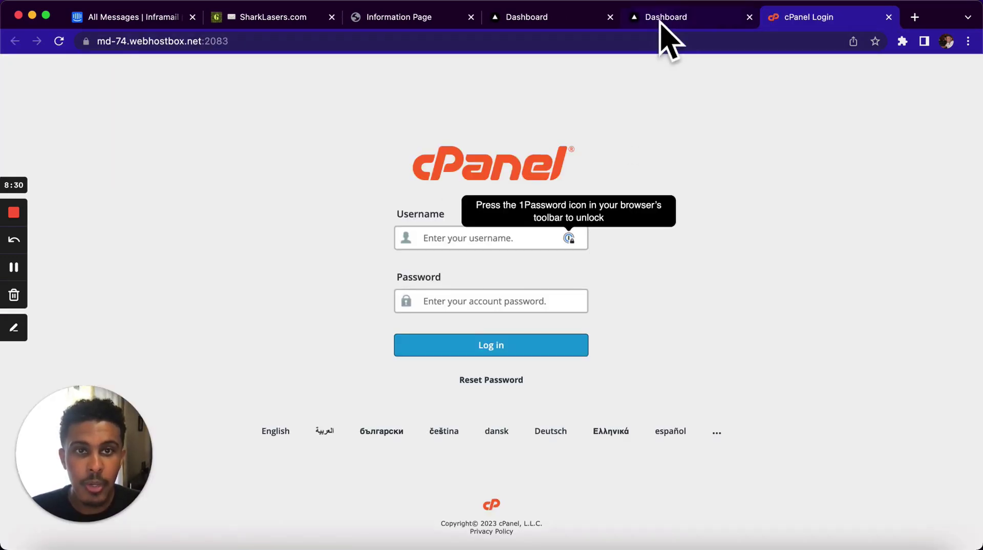
left_click(660, 19)
left_click_drag(393, 350, 435, 352)
key("super+c")
left_click(399, 354)
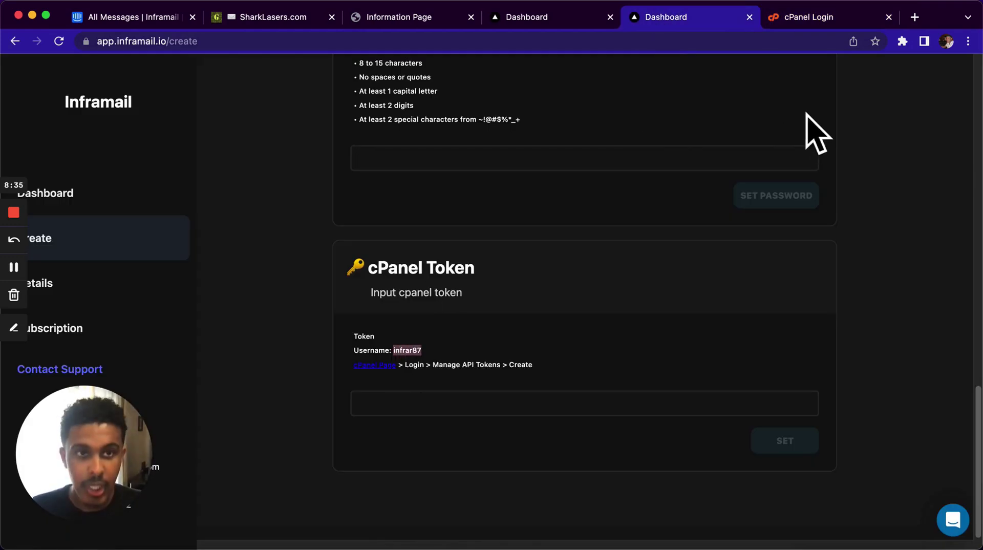
left_click(815, 18)
left_click(475, 238)
key("super+v")
left_click(442, 296)
type("••••")
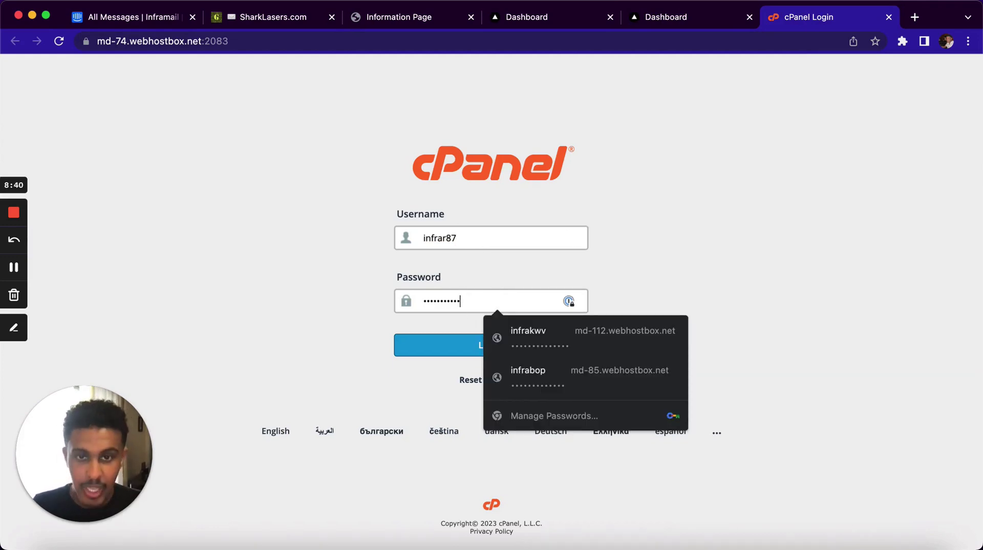
left_click(412, 351)
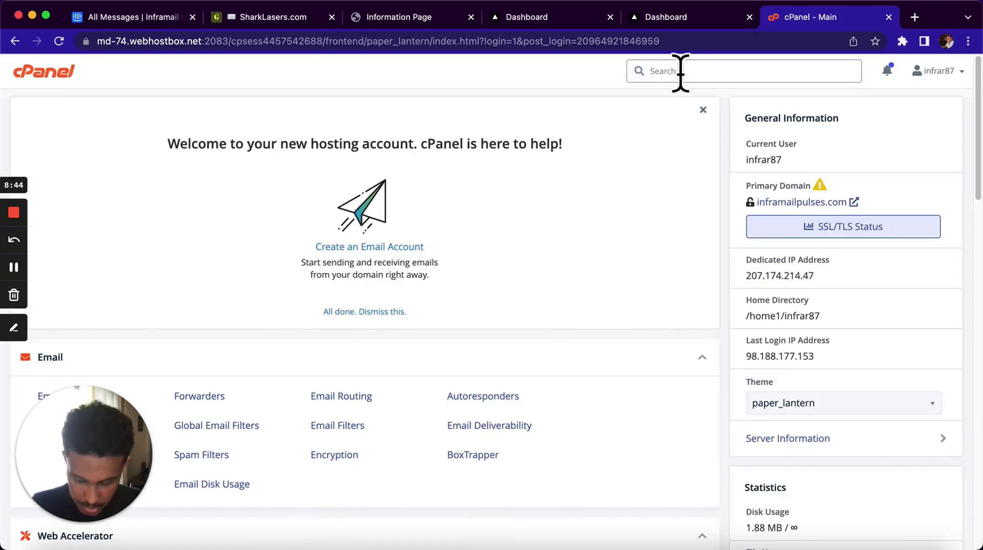
Create a cPanel API token named Inframaildemo and copy it.
left_click(681, 73)
type("api")
left_click(684, 105)
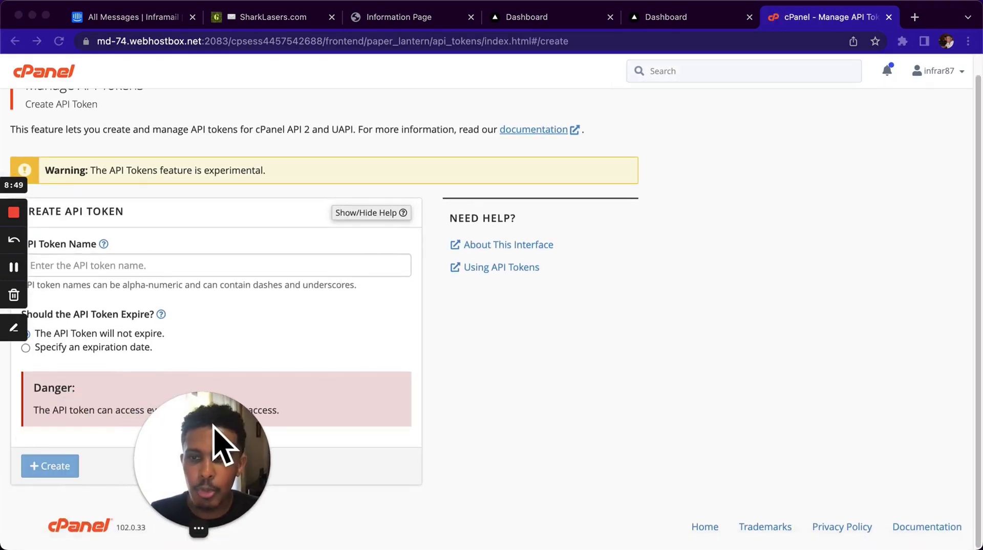
left_click(98, 263)
type("Inframaildemo")
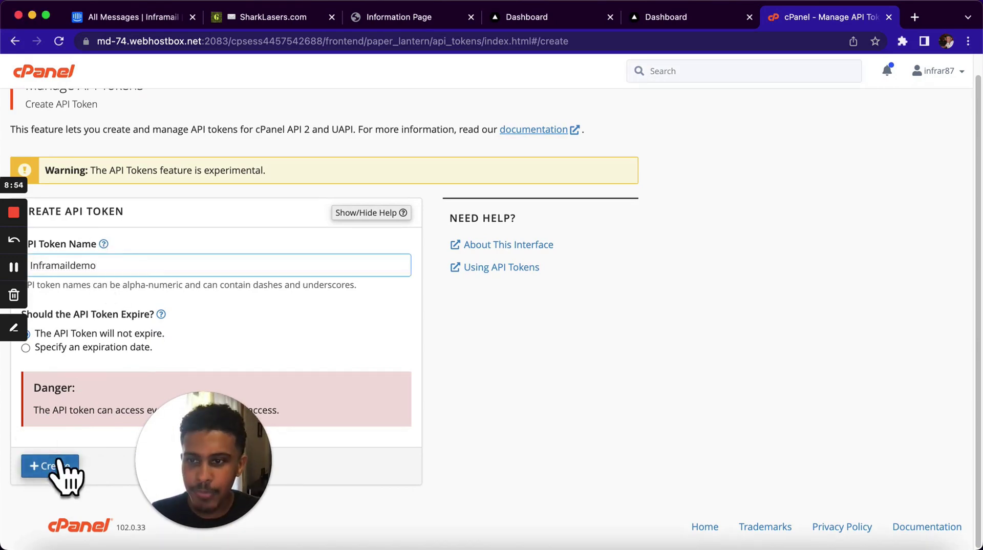
left_click(60, 465)
left_click(413, 305)
Paste the token into Inframail's cPanel token field and submit it.
left_click(668, 18)
left_click(635, 403)
key("super+v")
left_click(784, 441)
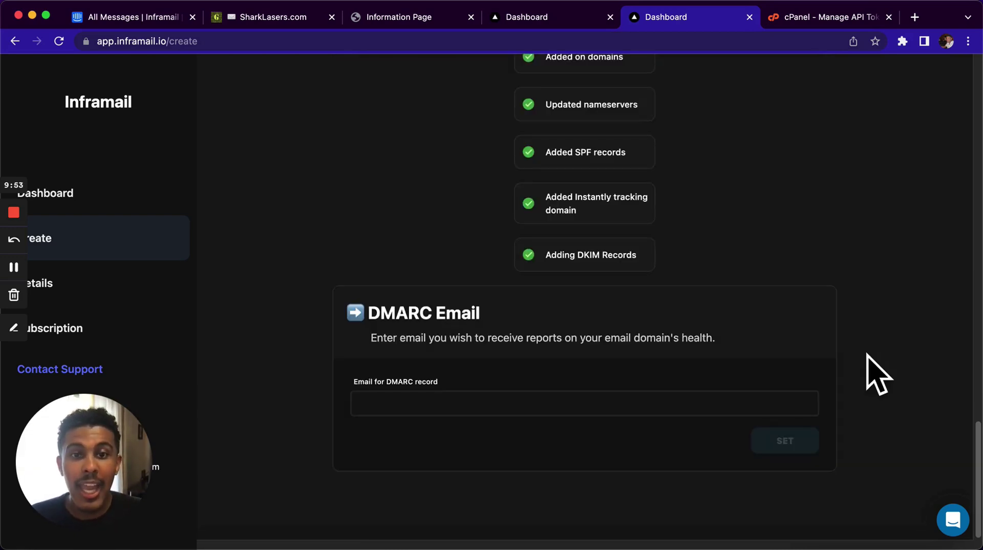
Enter and apply the DMARC report email address, then scroll down to the mailbox rows.
scroll(746, 373, "up", 1)
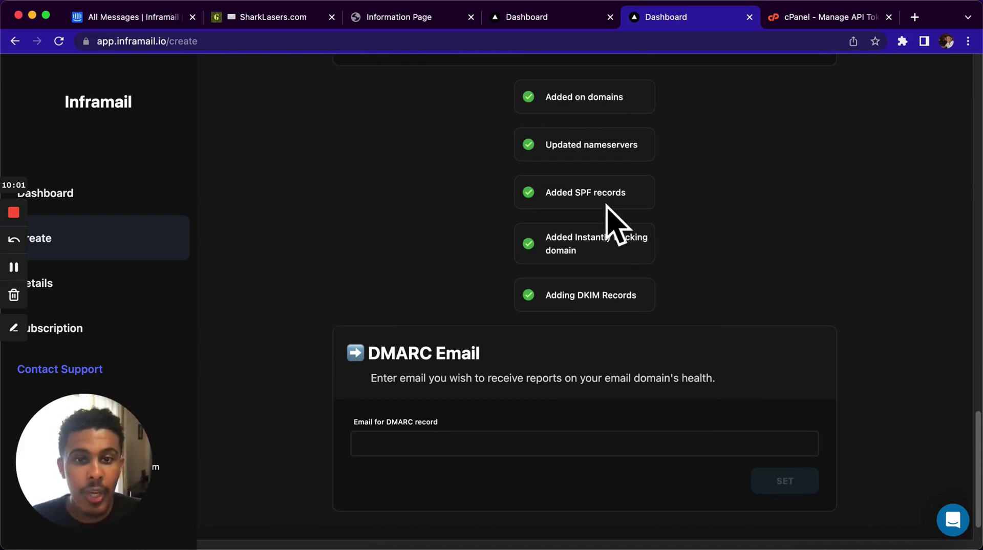
scroll(558, 405, "down", 1)
left_click(556, 413)
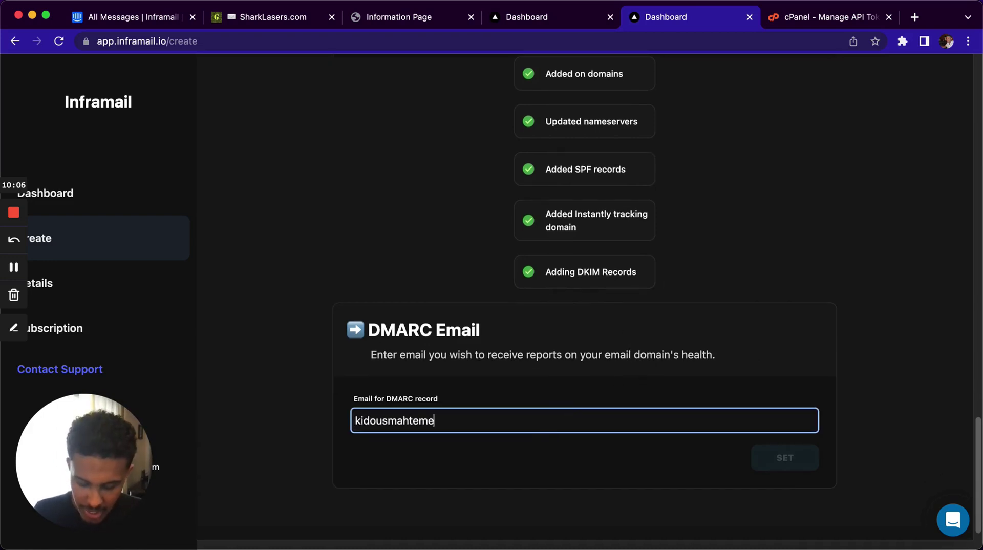
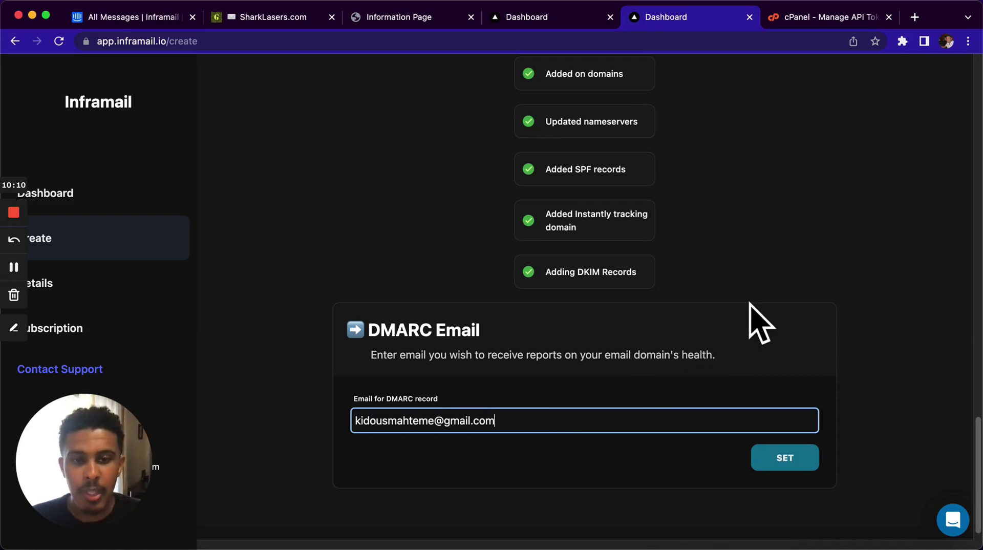
left_click(771, 464)
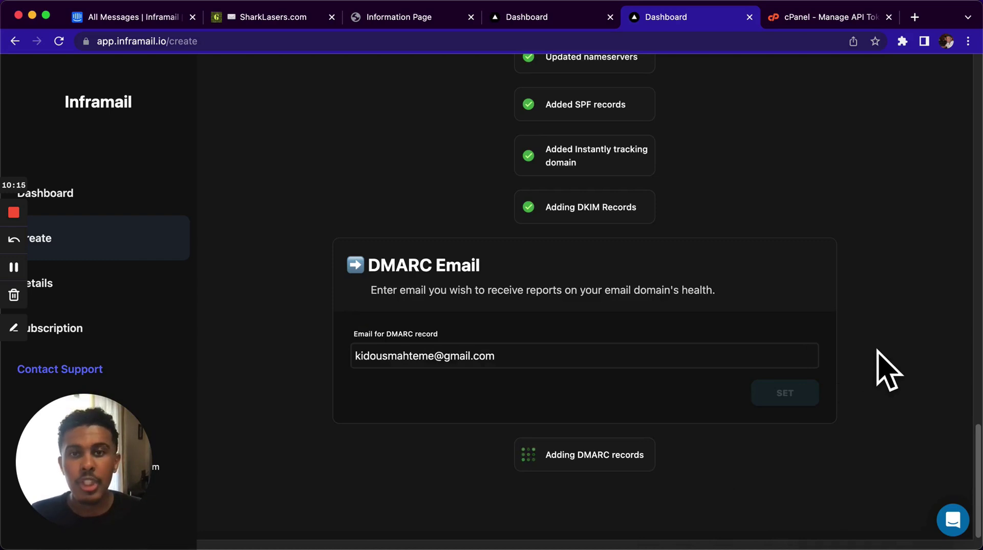
scroll(886, 369, "down", 5)
Add extra mailbox rows so the form holds ten mailboxes.
scroll(738, 307, "down", 1)
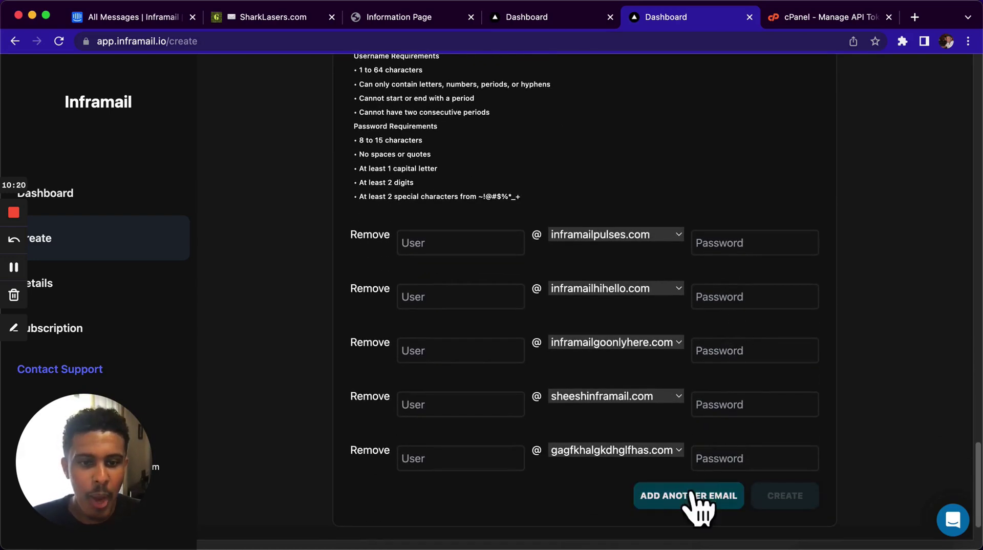
scroll(707, 476, "down", 2)
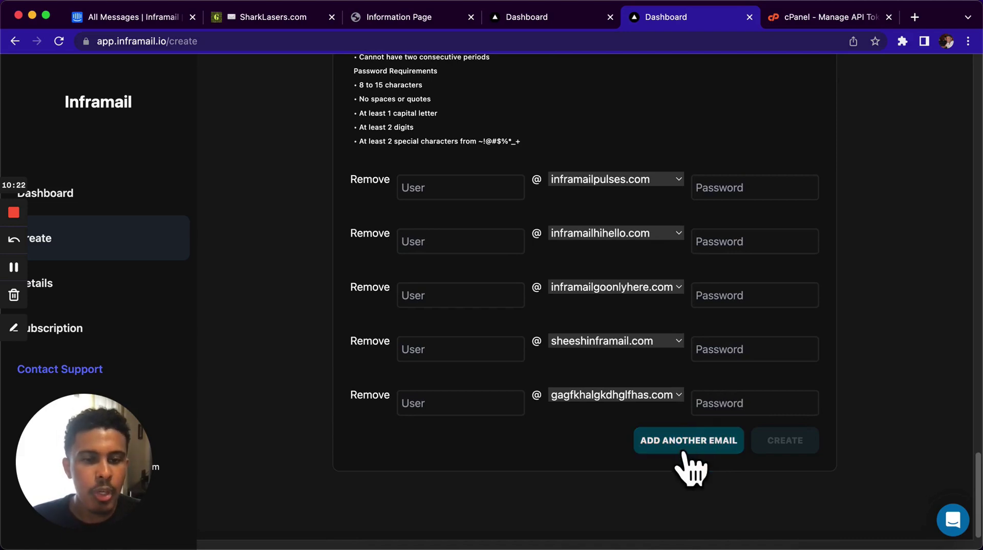
left_click(688, 447)
left_click(692, 443)
left_click(706, 444)
left_click(711, 446)
scroll(741, 358, "up", 3)
Fill the first username into the first five mailbox rows.
left_click(501, 132)
type("kidous")
left_click(444, 183)
key("ctrl+v")
left_click(443, 234)
key("ctrl+v")
left_click(441, 289)
key("ctrl+v")
left_click(437, 343)
key("ctrl+v")
scroll(517, 343, "down", 3)
Fill the second username into the remaining five mailbox rows.
left_click(448, 240)
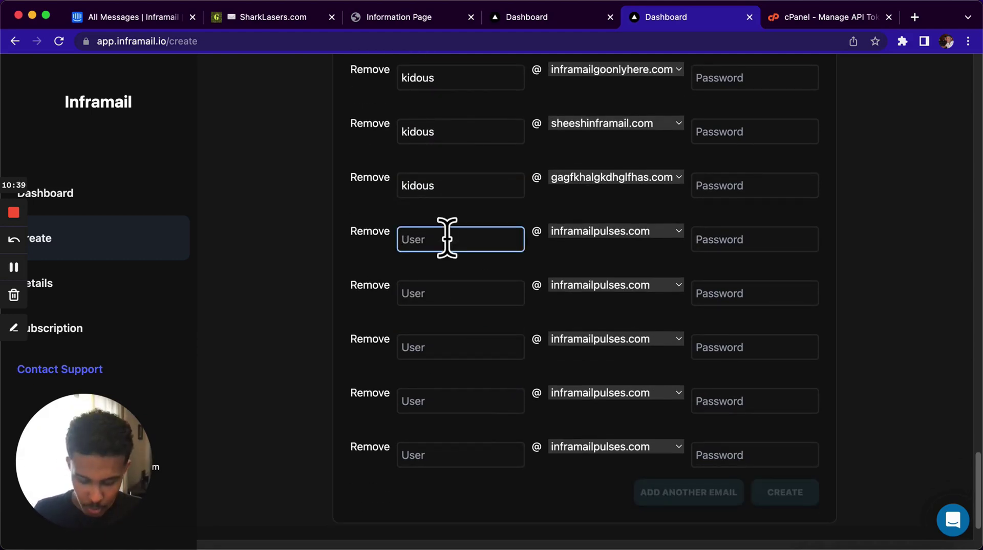
type("A")
key("BackSpace")
type("Alice")
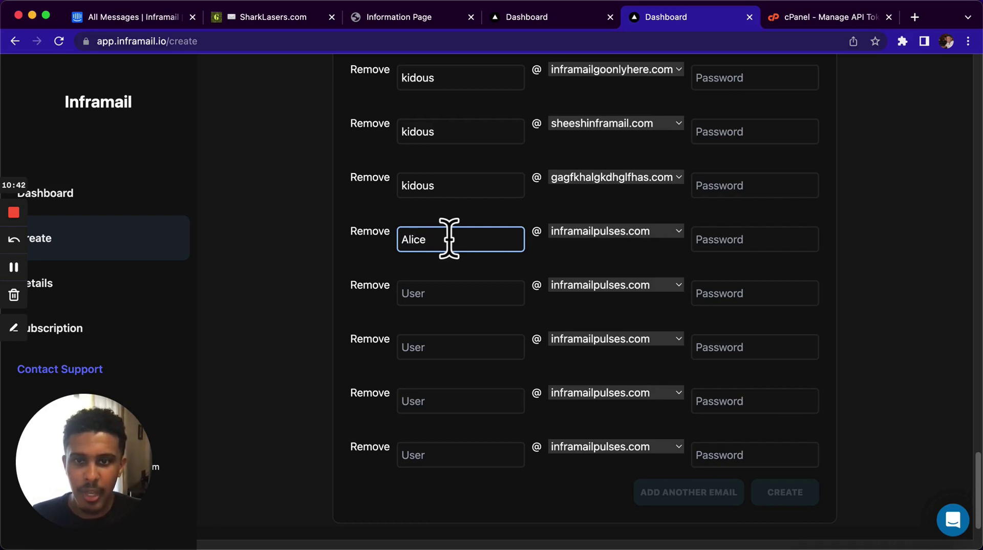
key("ctrl+a")
key("ctrl+c")
left_click(448, 287)
key("ctrl+v")
left_click(441, 342)
key("ctrl+v")
left_click(441, 397)
key("ctrl+v")
left_click(448, 453)
key("ctrl+v")
Assign inframailhihello.com, inframailgoonlyhere.com, sheeshinframail.com and gagfkhalgkdhglfhas.com to the lower rows.
left_click(591, 290)
left_click(593, 288)
left_click(609, 303)
left_click(602, 340)
left_click(597, 376)
left_click(599, 394)
left_click(600, 446)
left_click(597, 448)
left_click(594, 520)
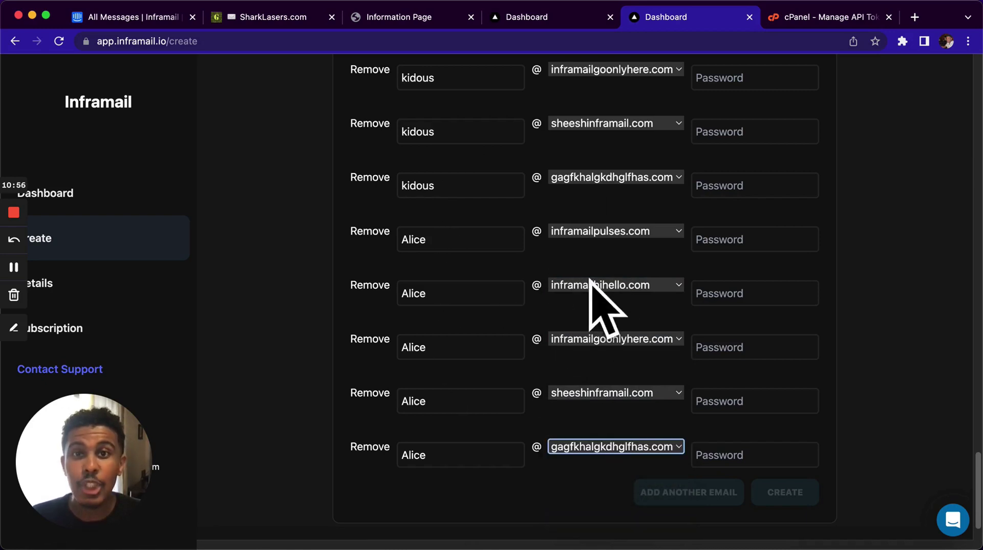
Set a shared password in the first row and copy it into the next two rows.
scroll(666, 289, "up", 5)
left_click(730, 177)
left_click_drag(768, 177, 698, 175)
key("super+c")
left_click(748, 233)
key("super+v")
left_click(745, 285)
key("super+v")
Paste the shared password into the remaining rows and create all ten mailboxes.
scroll(769, 282, "down", 3)
left_click(753, 213)
key("super+v")
left_click(767, 268)
key("super+v")
scroll(758, 261, "down", 2)
left_click(750, 248)
key("super+v")
left_click(745, 292)
key("super+v")
left_click(748, 350)
key("super+v")
left_click(753, 404)
key("super+v")
key("super+v")
left_click(781, 499)
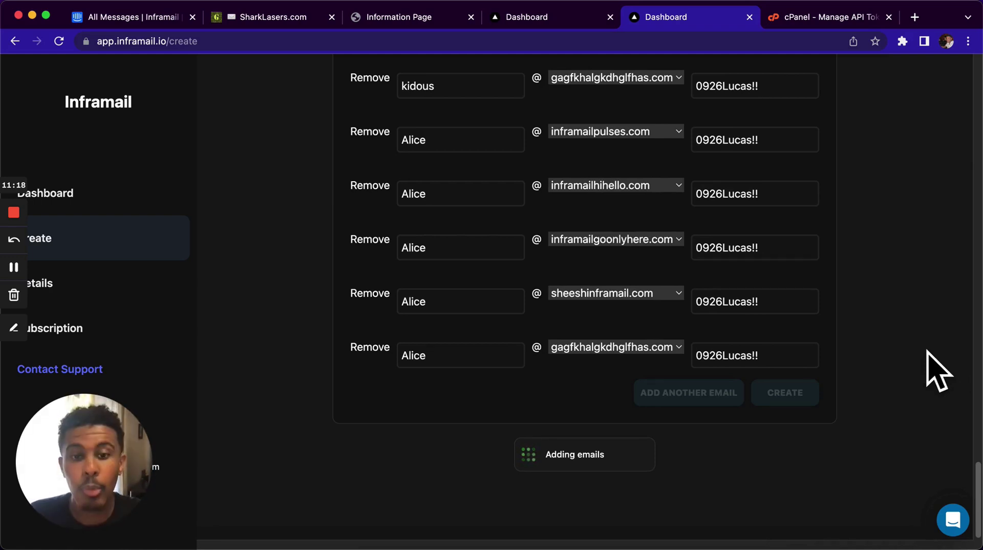
Skip email forwarding for the new mailboxes.
scroll(937, 372, "down", 3)
scroll(931, 361, "down", 5)
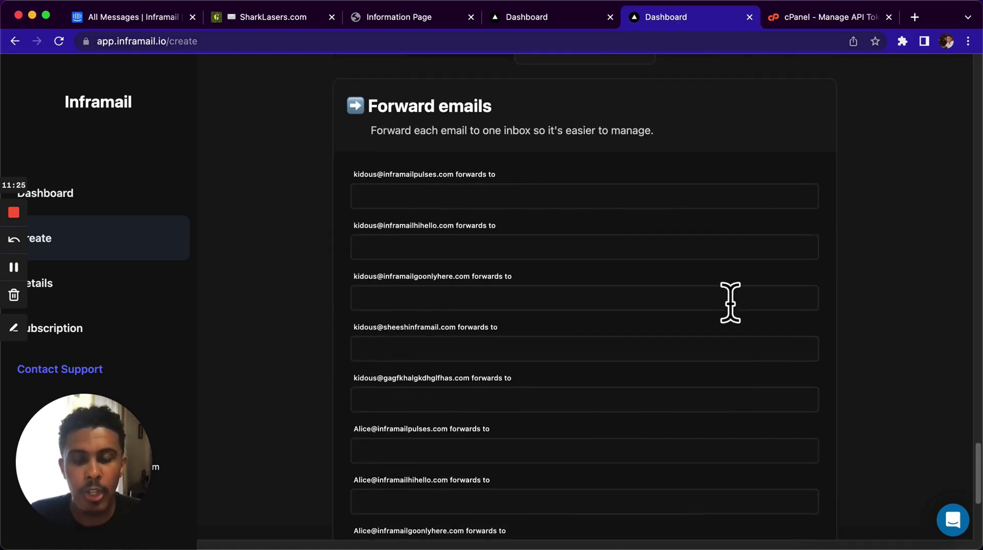
scroll(925, 340, "down", 1)
scroll(925, 340, "up", 2)
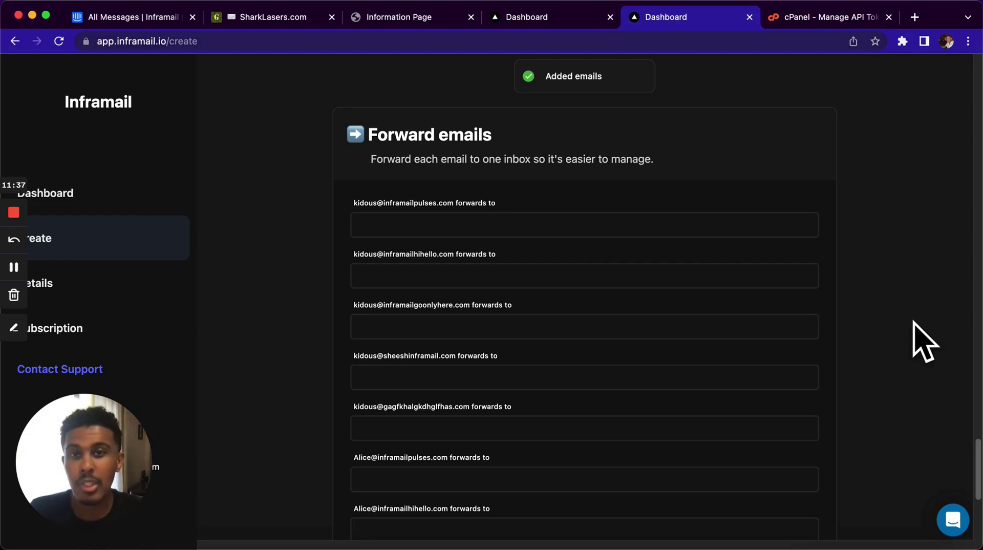
scroll(718, 322, "down", 3)
left_click(450, 82)
scroll(435, 154, "up", 3)
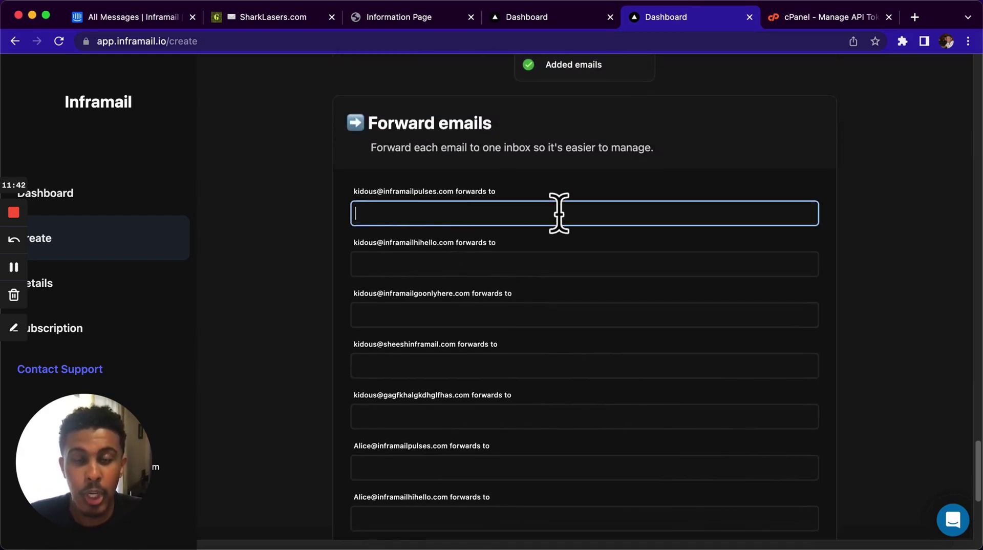
scroll(713, 263, "down", 4)
scroll(676, 359, "down", 2)
left_click(710, 436)
scroll(820, 430, "down", 3)
scroll(768, 384, "down", 4)
left_click(501, 260)
type("https://inframail.io")
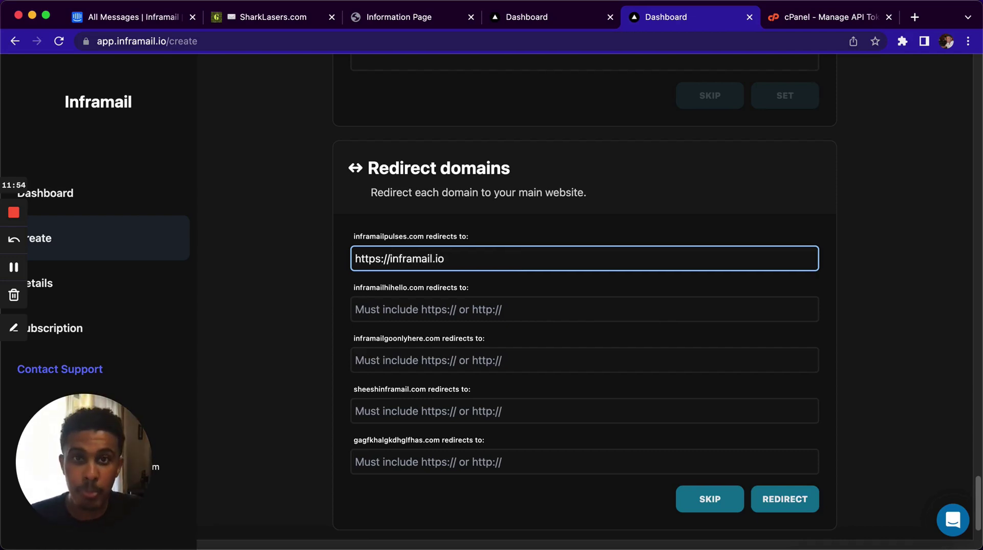
left_click_drag(474, 258, 311, 276)
key("super+c")
left_click(389, 309)
key("super+v")
left_click(421, 358)
key("super+v")
left_click(439, 410)
key("super+v")
left_click(456, 461)
key("super+v")
key("Return")
Apply the redirects to all five domains and generate the Instantly CSV.
scroll(565, 351, "up", 5)
scroll(580, 282, "up", 1)
scroll(722, 348, "down", 12)
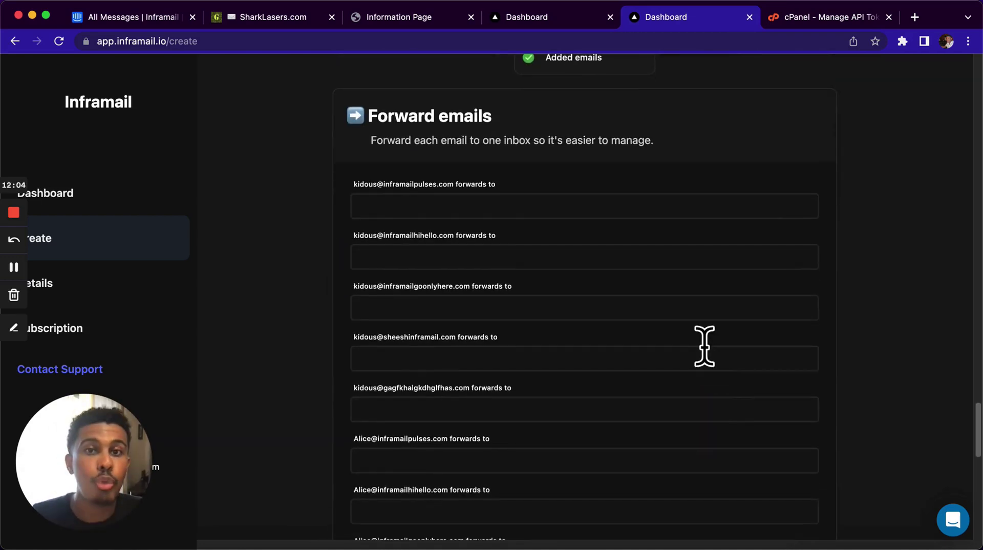
scroll(703, 346, "down", 10)
scroll(703, 354, "down", 4)
left_click(786, 443)
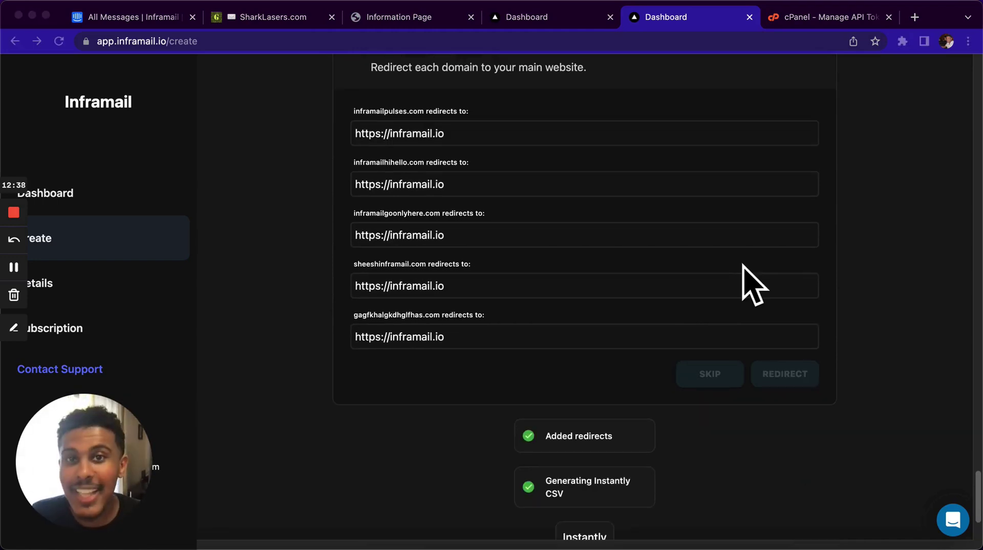
scroll(707, 297, "down", 3)
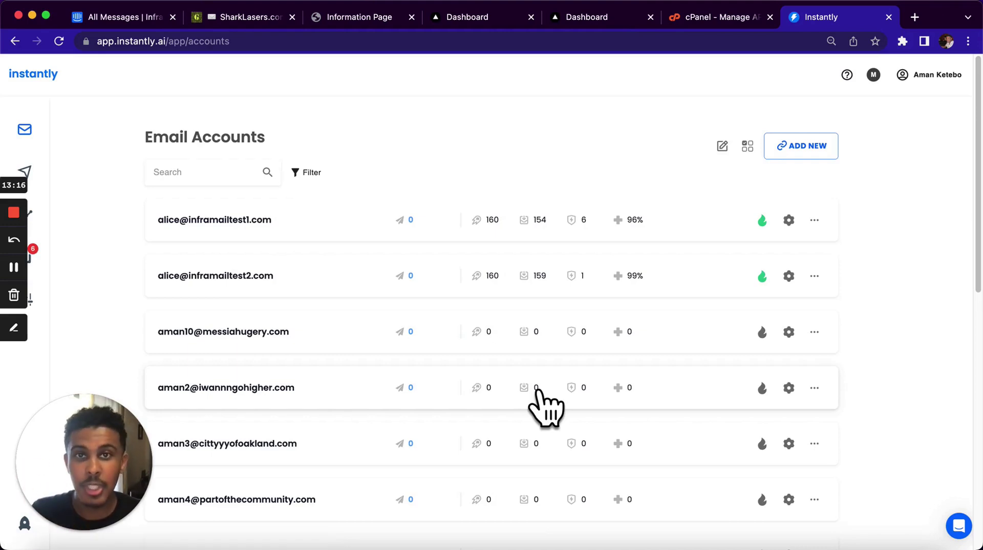
Start an Any Provider IMAP/SMTP bulk import and upload instantly-bulk-import (4).csv.
left_click(820, 149)
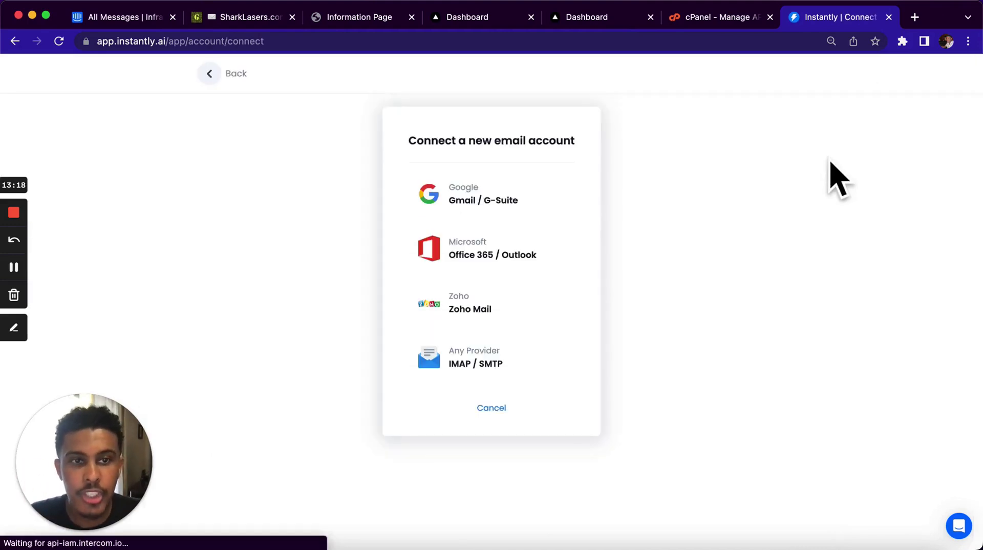
left_click(494, 350)
left_click(464, 191)
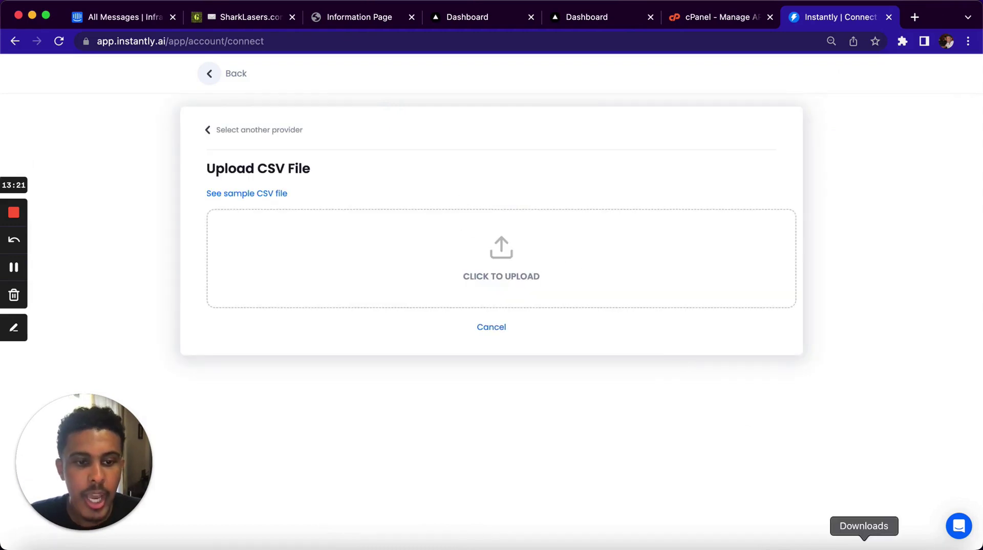
left_click(865, 546)
left_click_drag(464, 136, 410, 231)
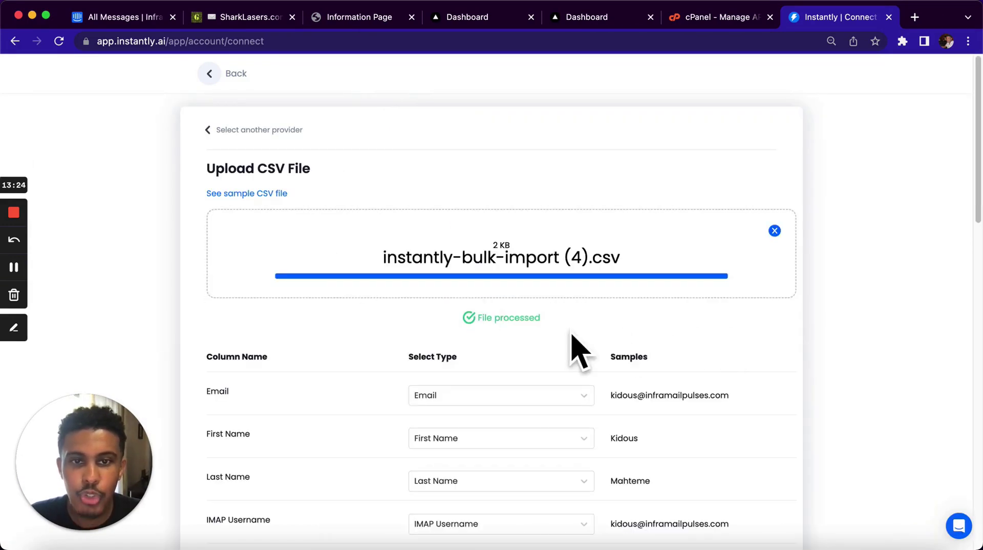
Review the mapped IMAP and SMTP usernames, then upload all ten accounts.
scroll(512, 317, "down", 6)
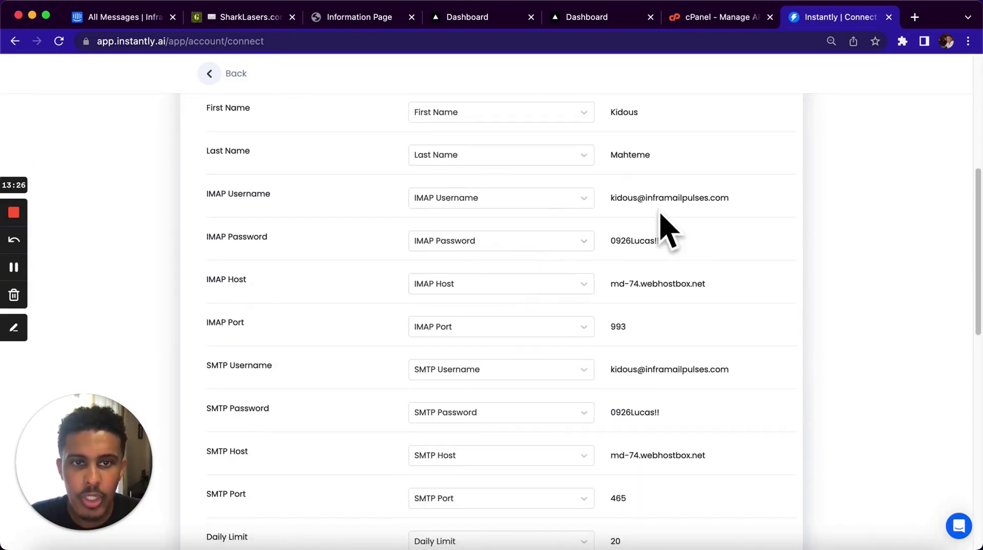
left_click_drag(646, 198, 731, 200)
scroll(731, 318, "down", 1)
double_click(687, 313)
scroll(746, 330, "down", 4)
scroll(600, 342, "down", 7)
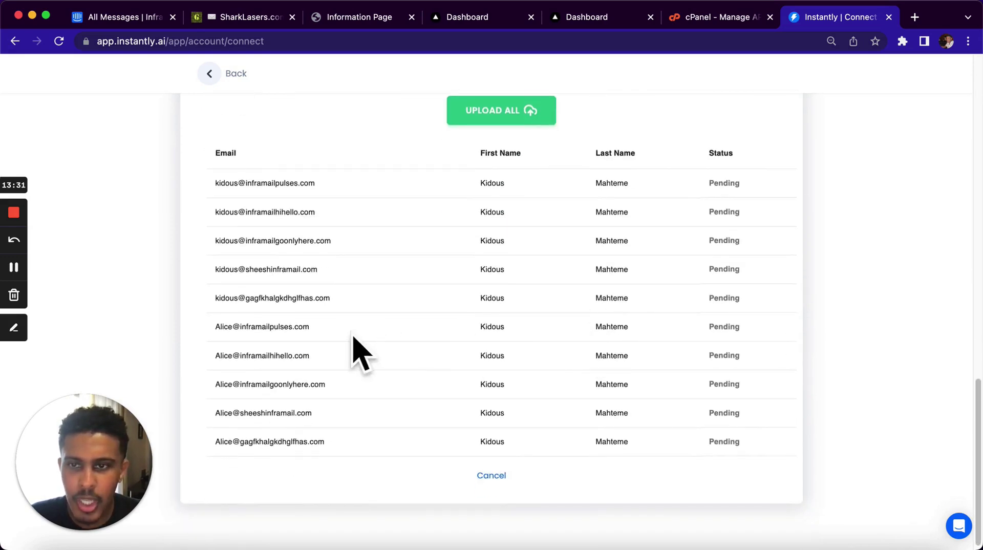
left_click_drag(254, 269, 320, 269)
scroll(553, 345, "up", 1)
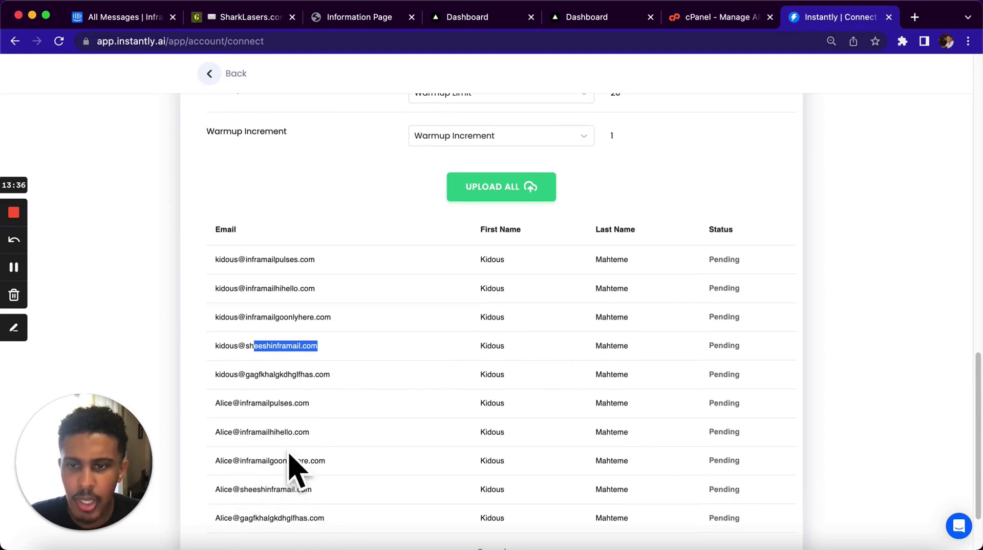
scroll(483, 401, "up", 3)
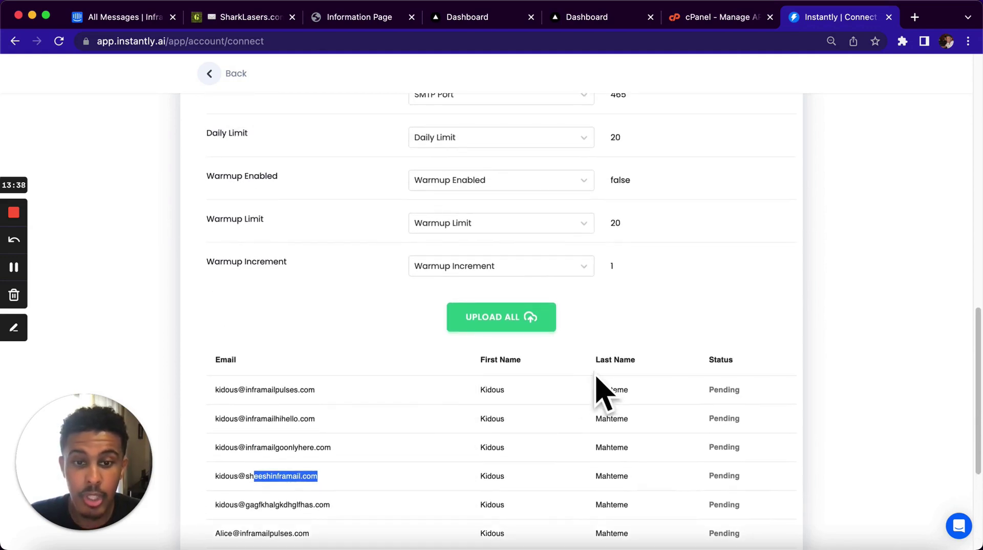
left_click(526, 320)
scroll(732, 358, "down", 2)
scroll(686, 345, "down", 1)
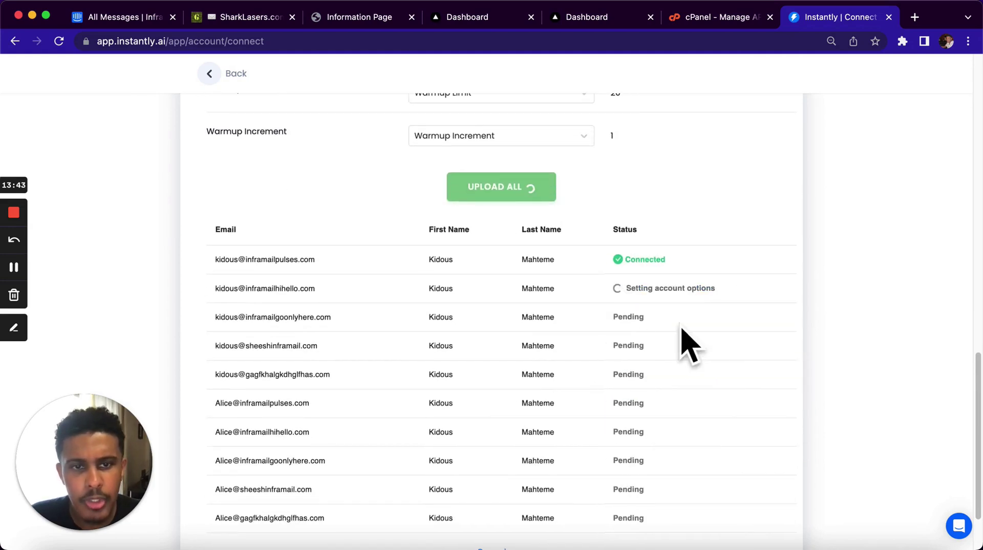
Retry Upload All until all ten mailboxes show Connected, then cancel the import.
scroll(724, 362, "down", 1)
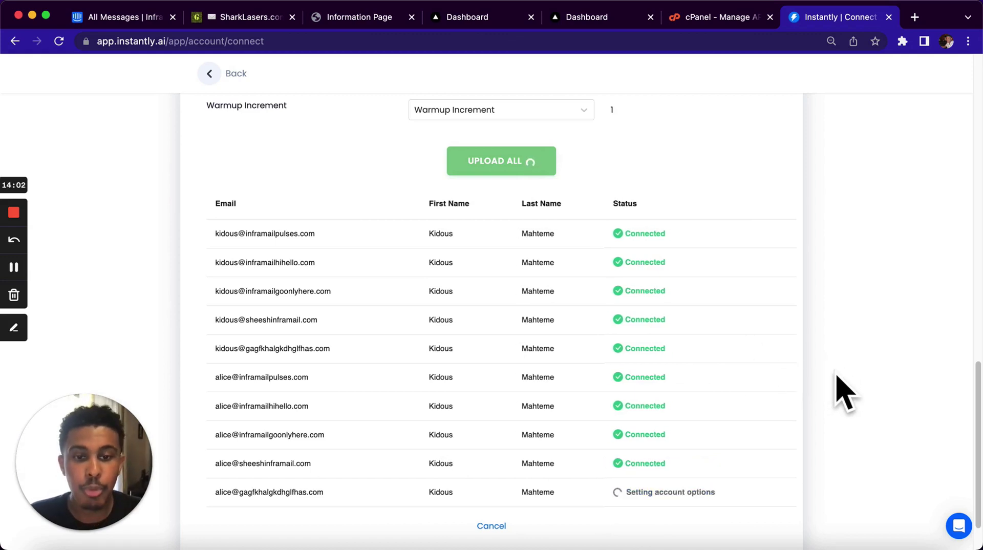
scroll(699, 226, "up", 3)
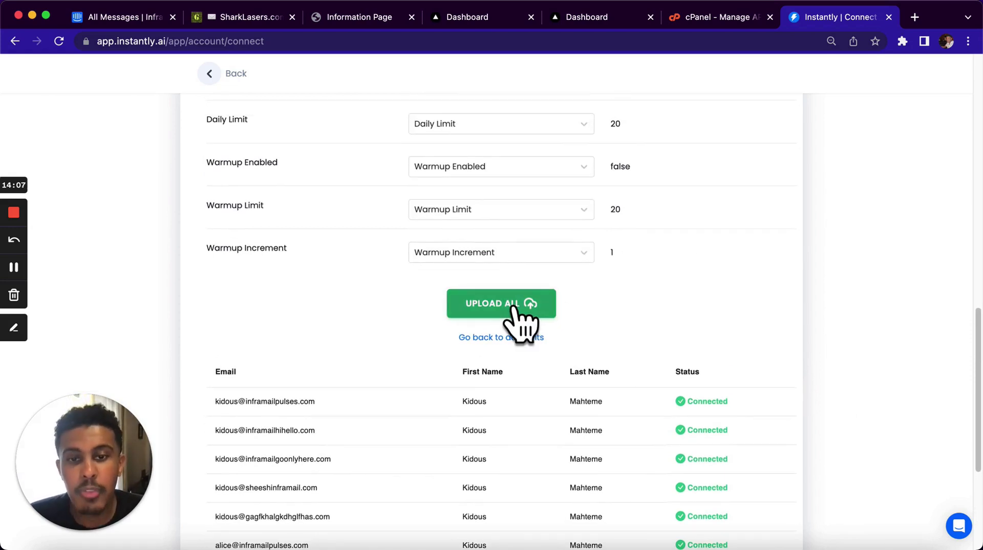
left_click(514, 307)
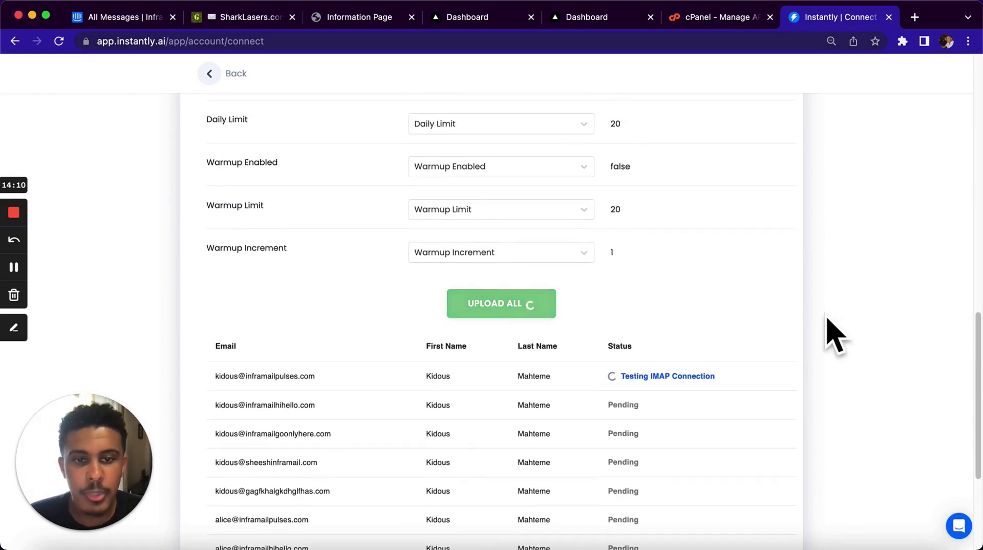
scroll(566, 325, "down", 4)
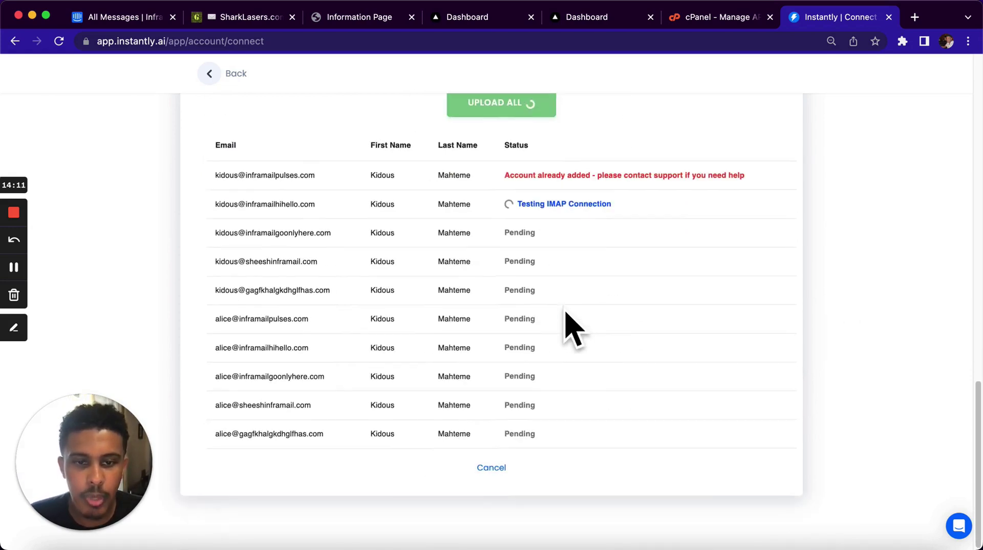
left_click(493, 468)
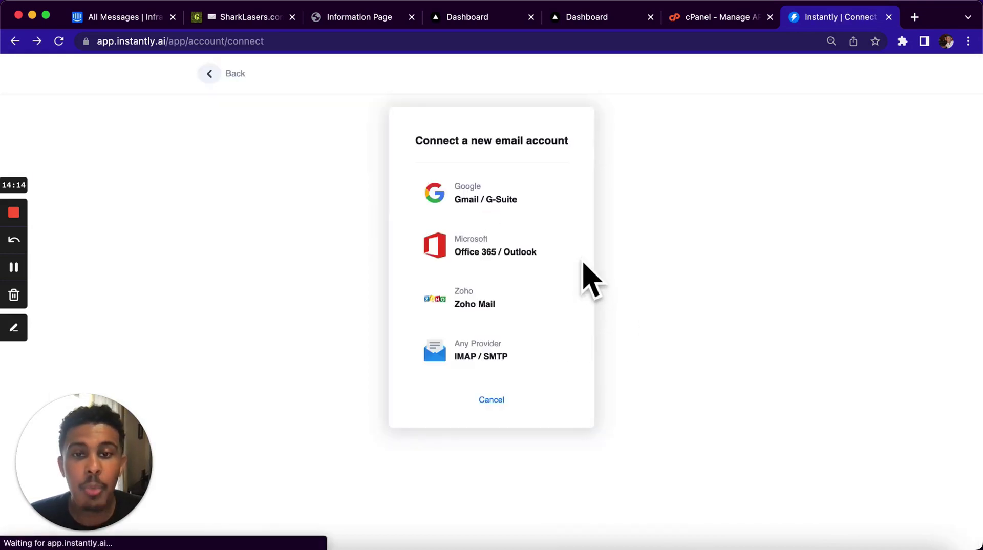
Return to Email Accounts and enable warmup on the four newly imported domain mailboxes.
left_click(492, 406)
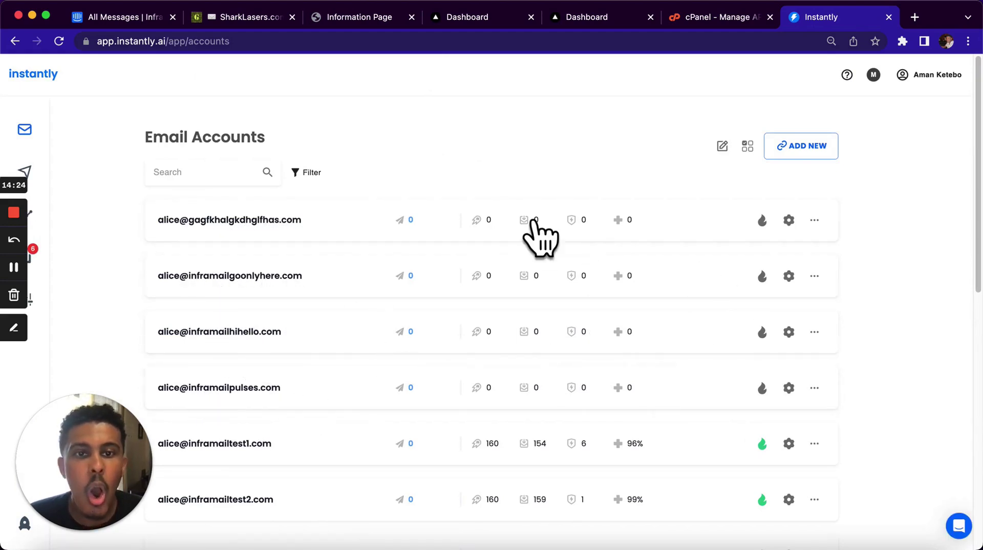
left_click(762, 220)
left_click(763, 276)
left_click(762, 332)
left_click(762, 388)
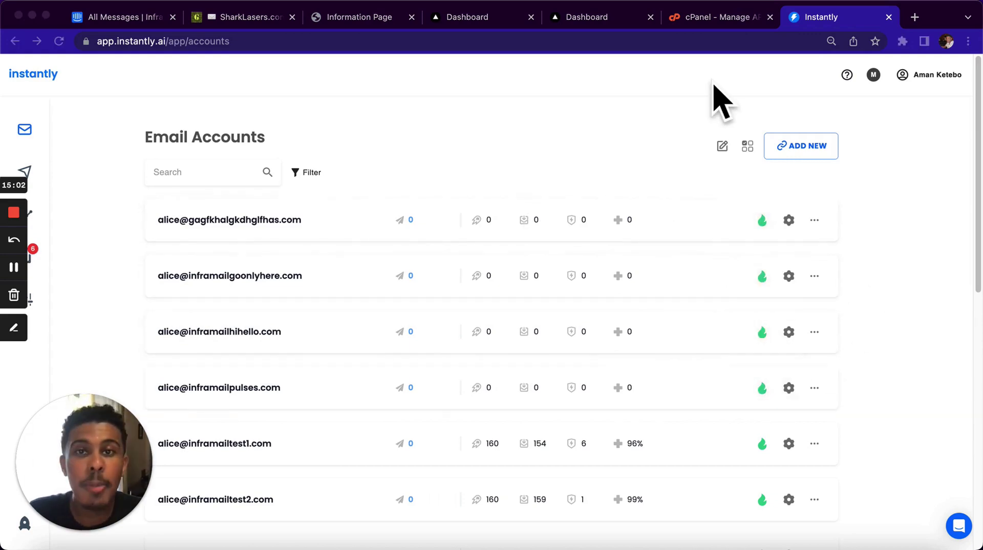